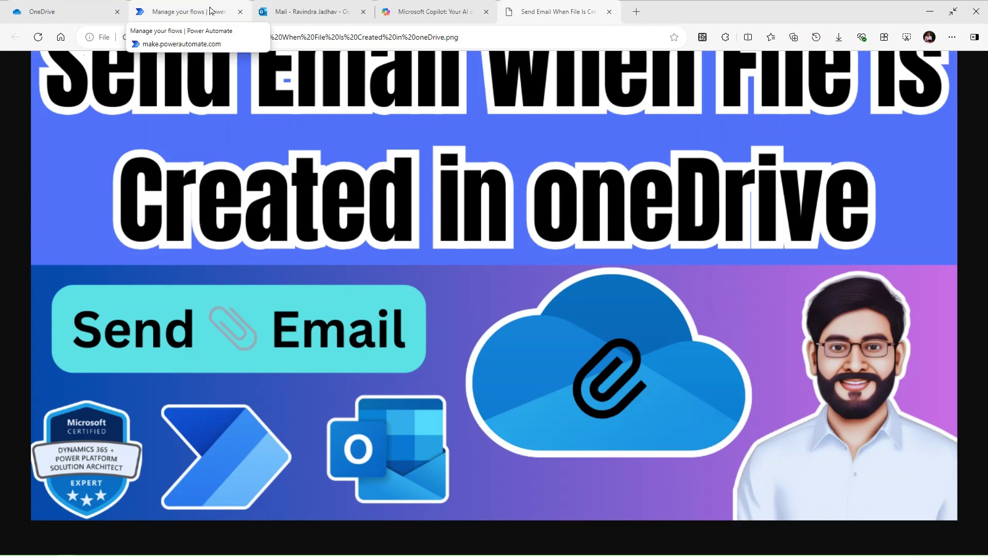
- Show the Power Automate My flows list of existing cloud flows
left_click(210, 10)
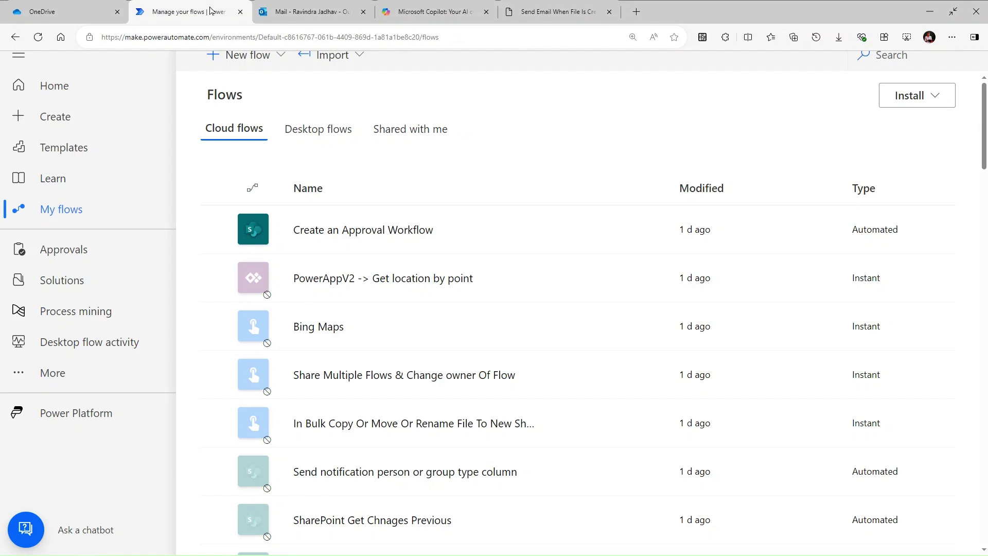
- Create a new instant cloud flow and open it in the designer without a trigger
left_click(263, 64)
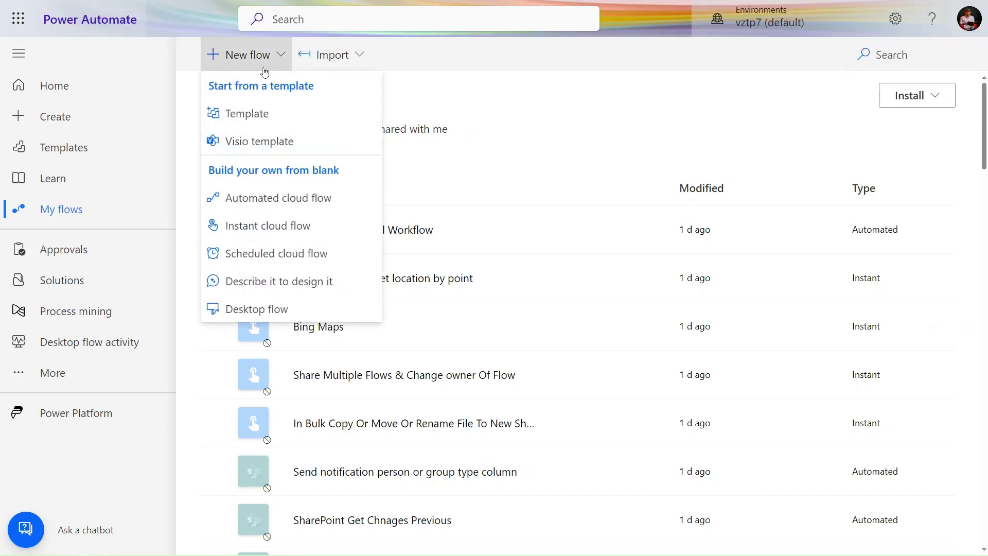
left_click(286, 226)
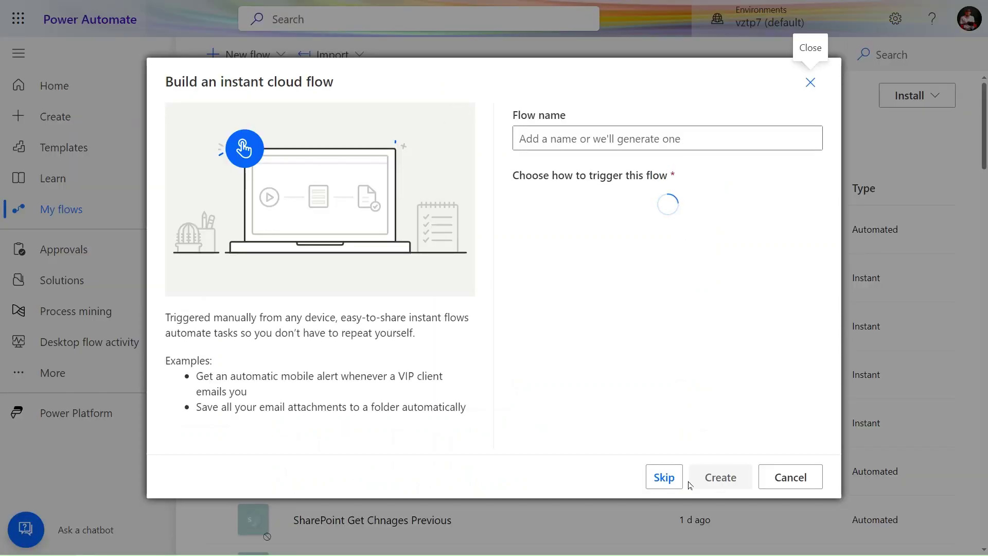
left_click(664, 477)
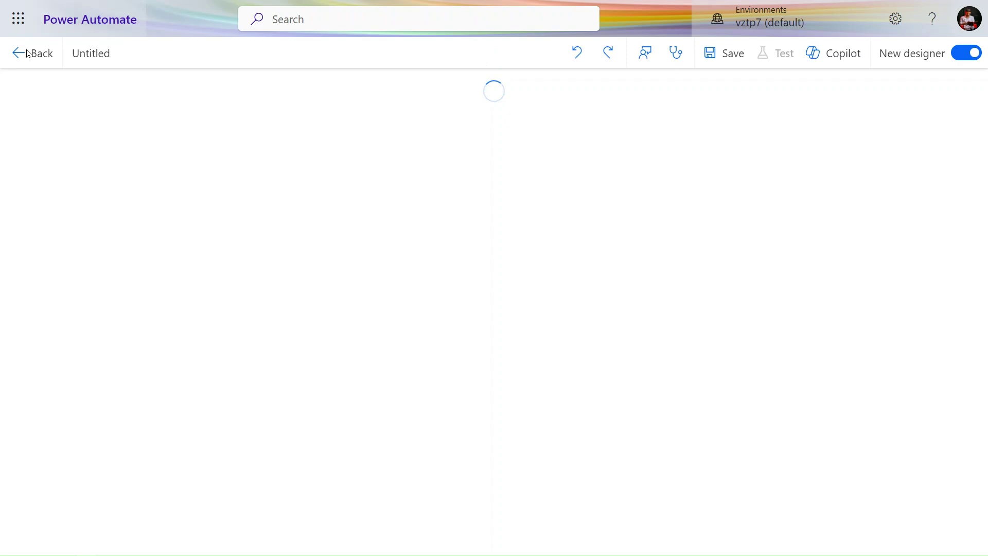
left_click(98, 53)
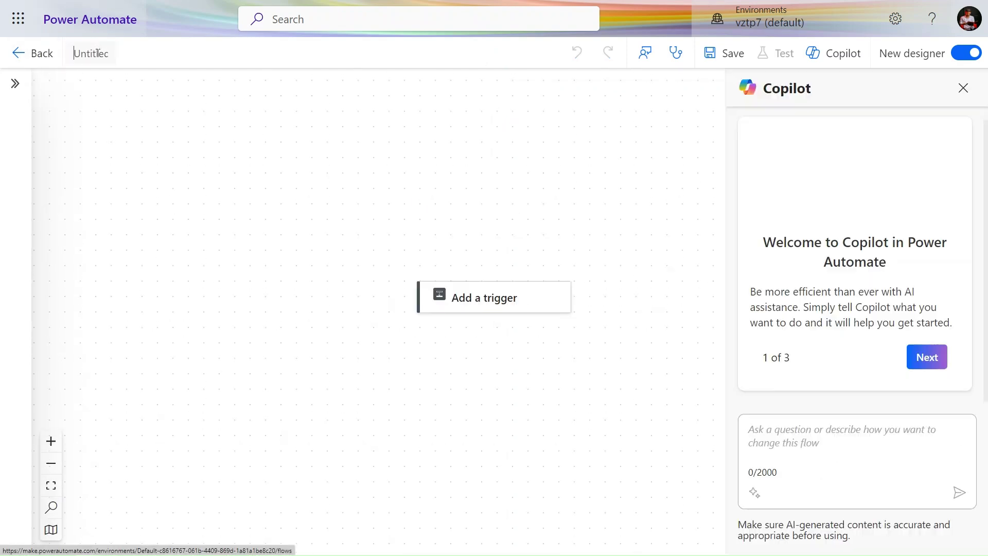
- Title the flow 'Send Email When File Is Created in oneDrive' and close the Copilot pane
key("super+v")
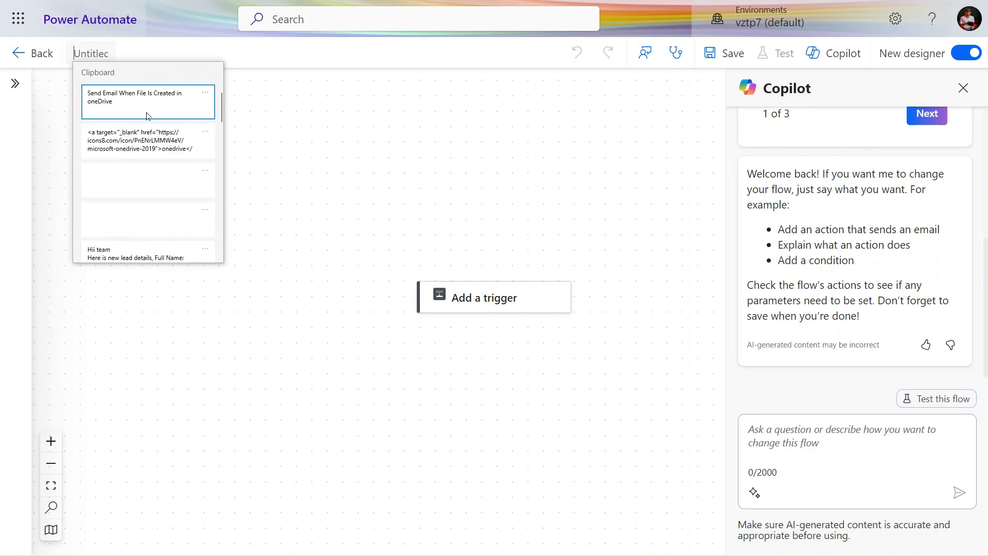
left_click(148, 112)
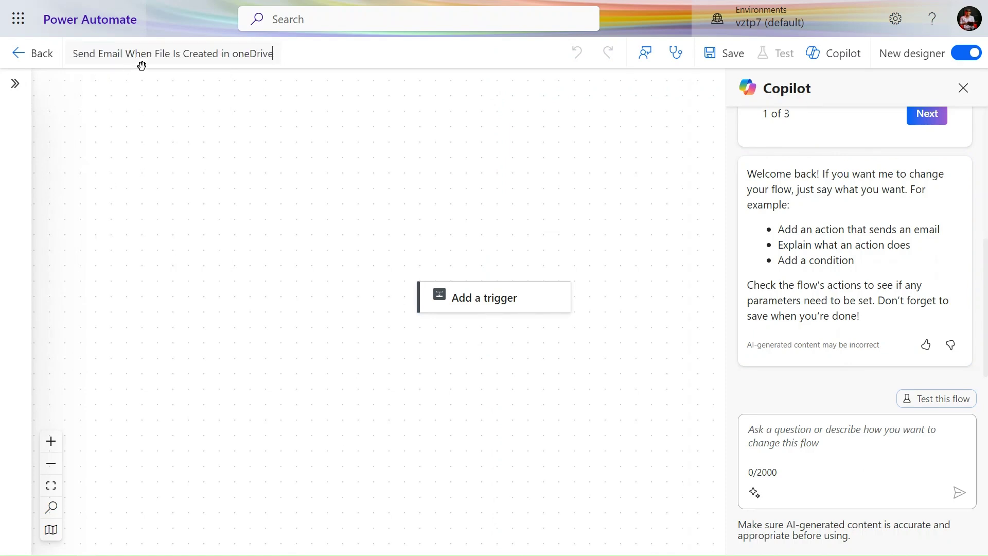
left_click(513, 265)
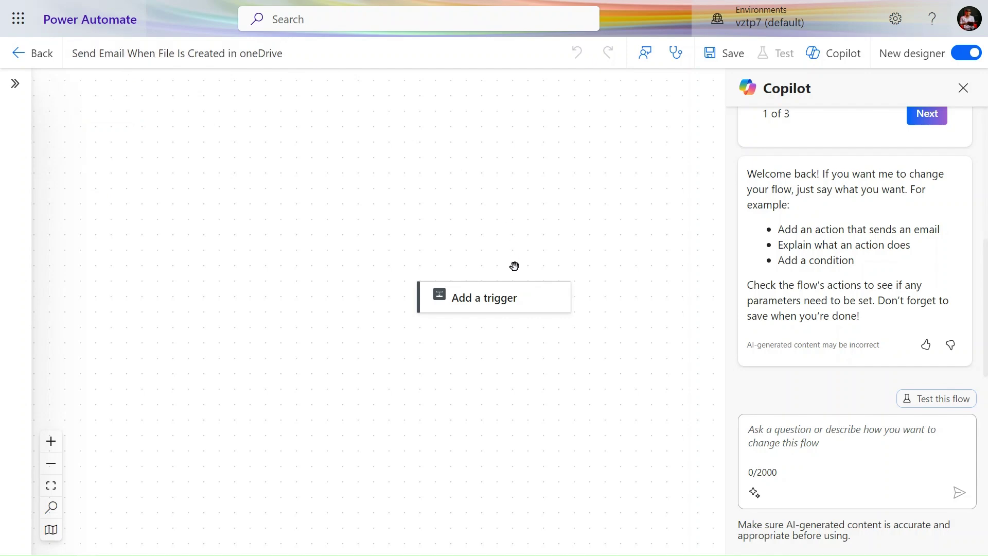
left_click(962, 89)
left_click_drag(500, 364, 745, 192)
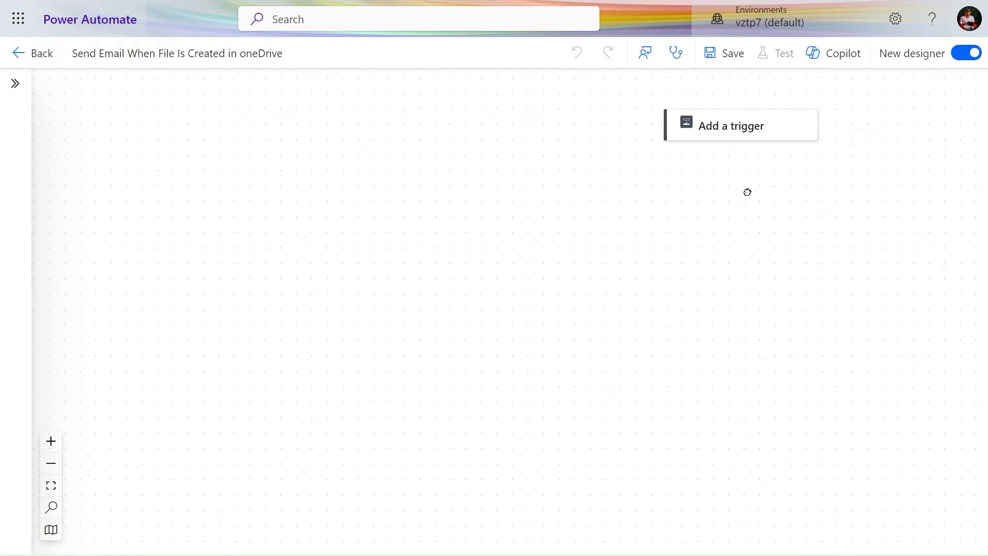
- Add the OneDrive for Business 'When a file is created' trigger, found by searching 'onedrive'
left_click(745, 136)
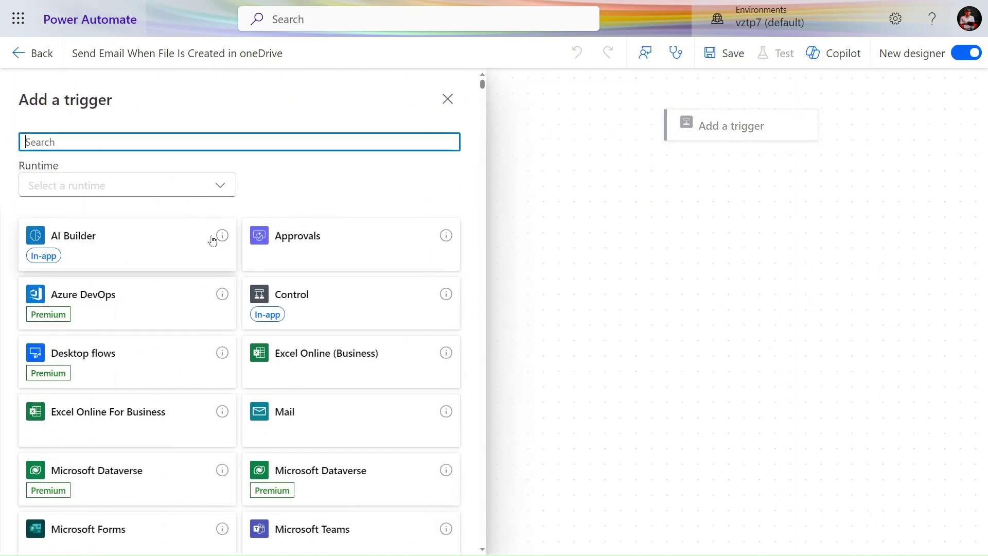
scroll(181, 221, "down", 5)
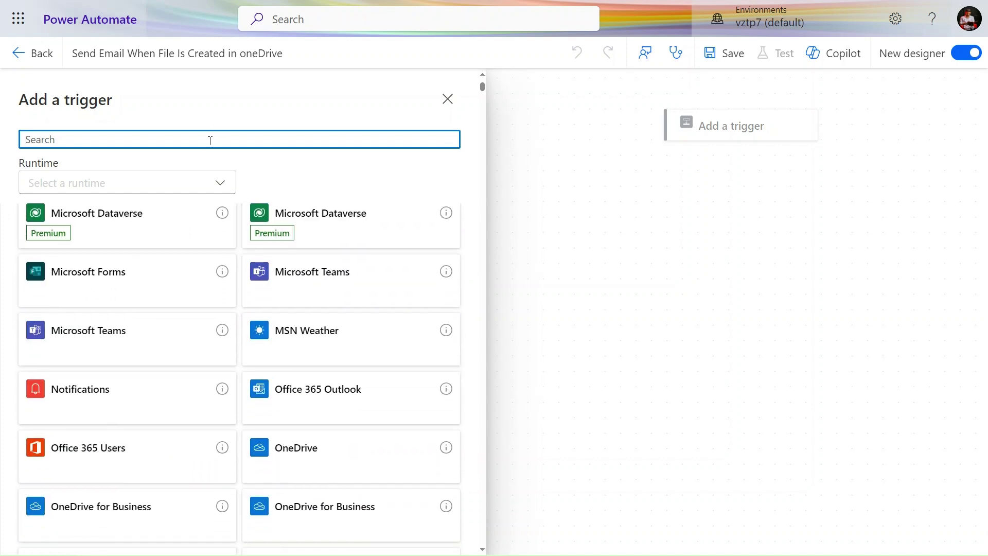
type("one")
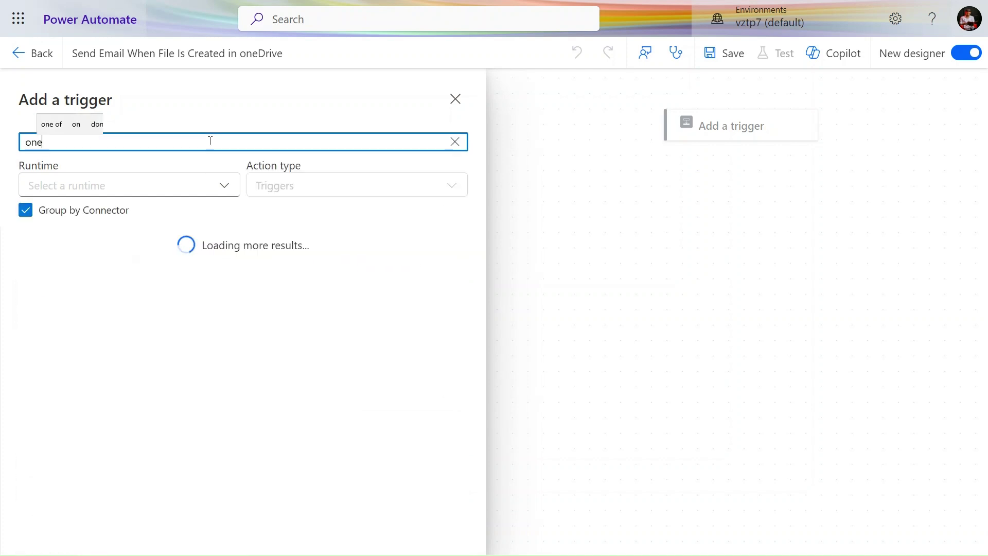
type("drive")
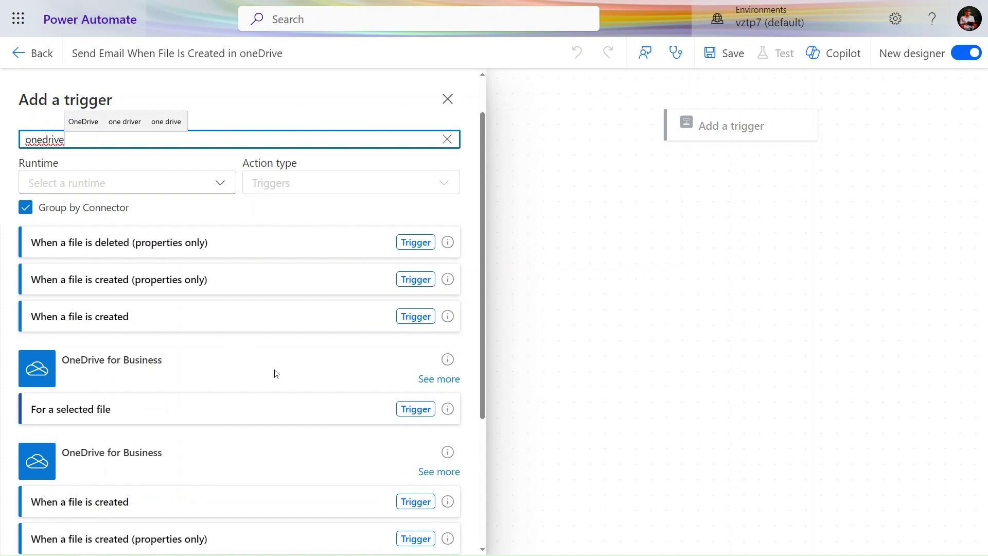
left_click(437, 381)
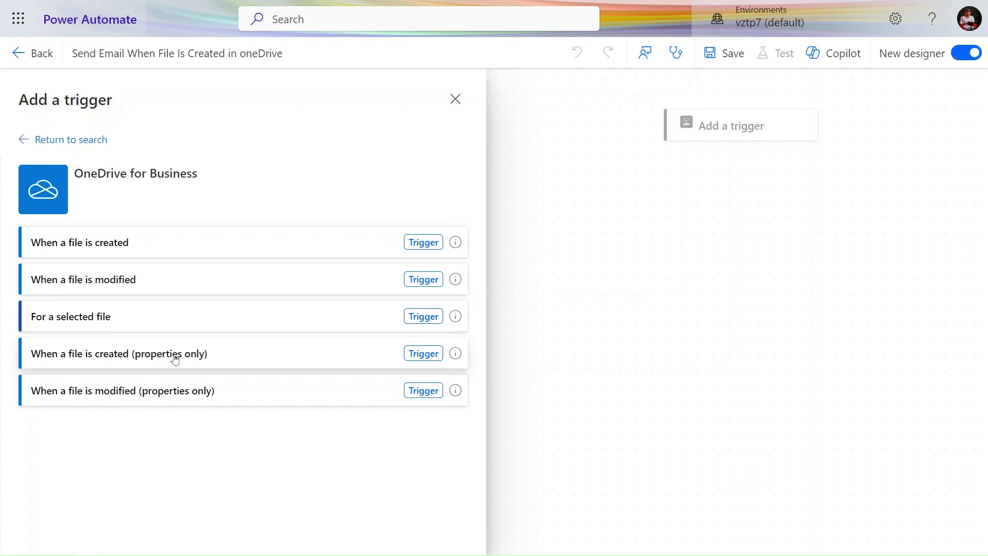
left_click(208, 244)
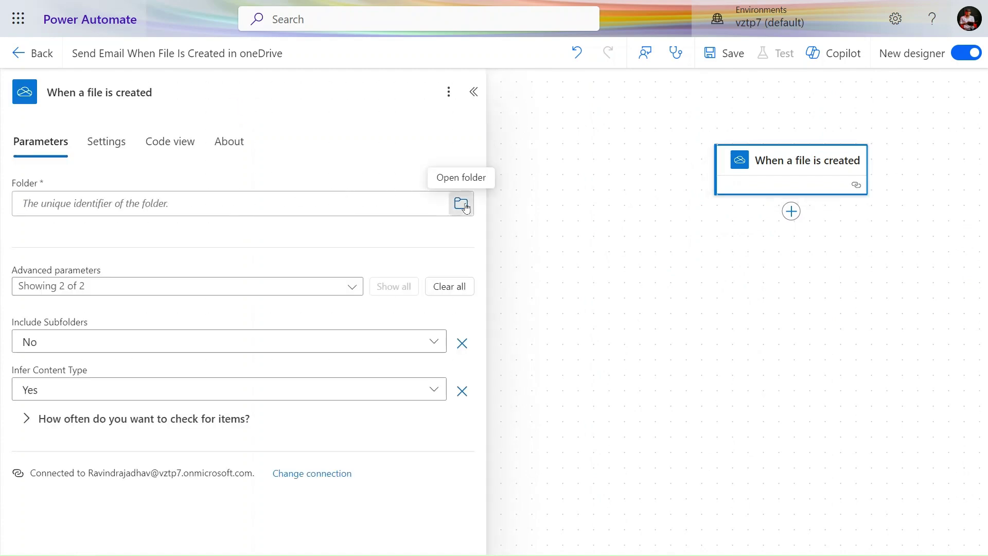
- Point the trigger at the /Apps folder in OneDrive
left_click(466, 207)
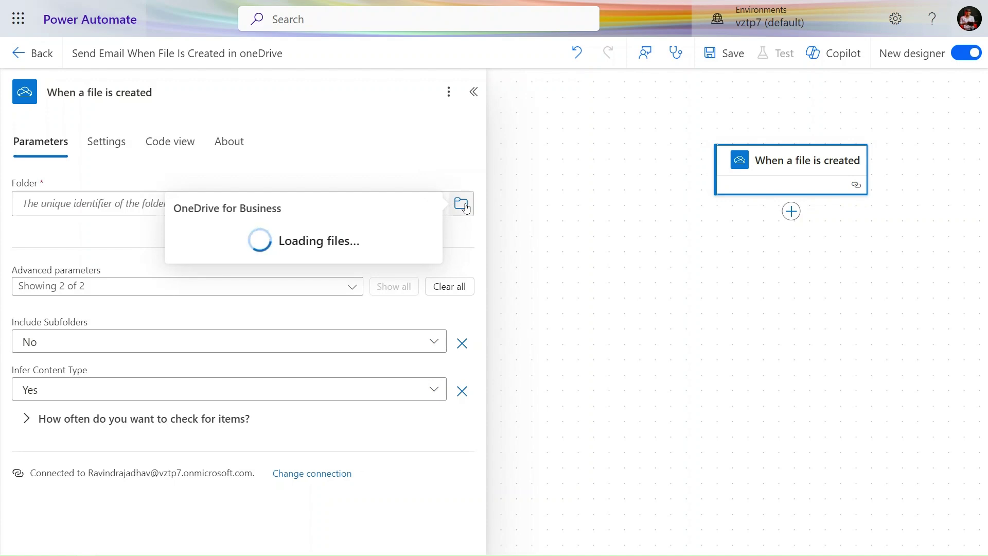
left_click(426, 234)
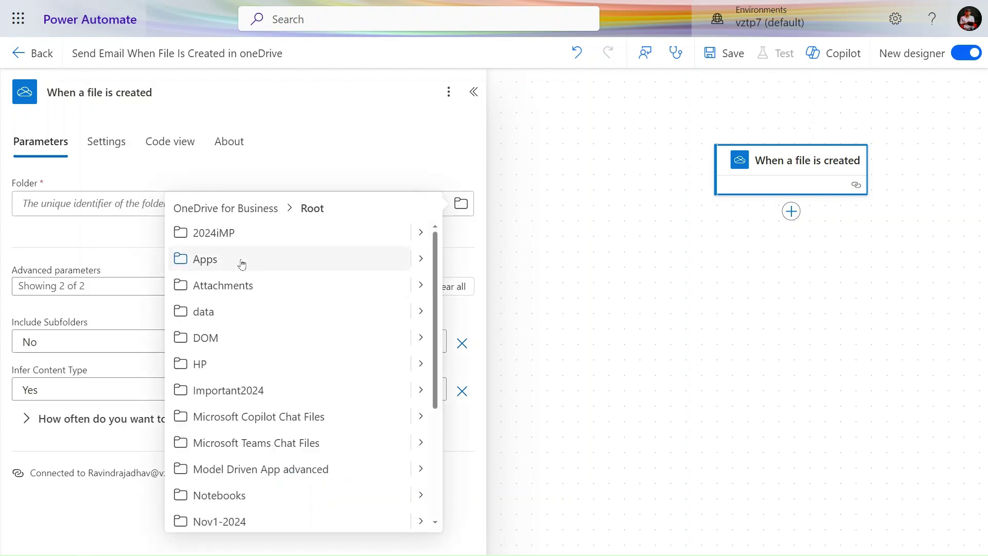
left_click(241, 263)
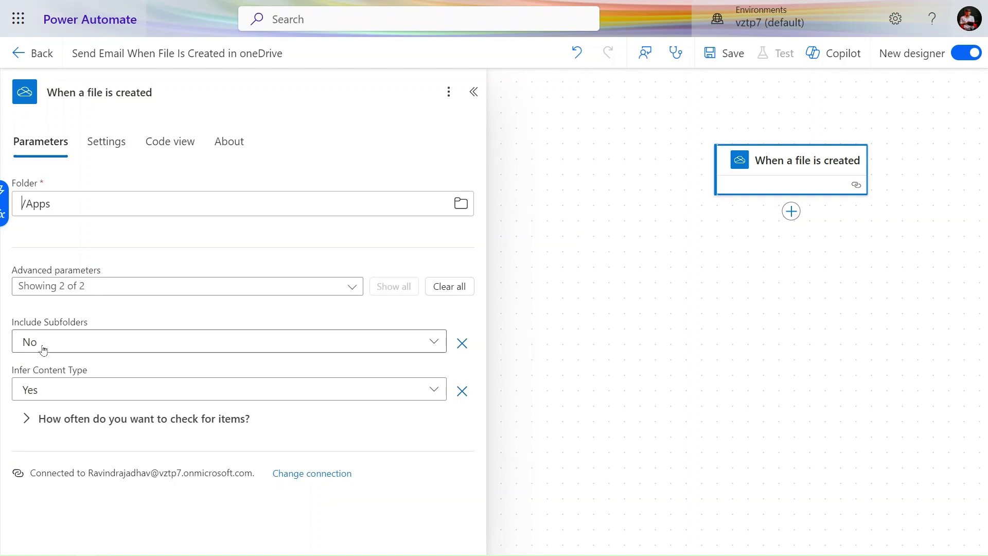
- Change the trigger's check interval from 3 to 1 minute
left_click(24, 419)
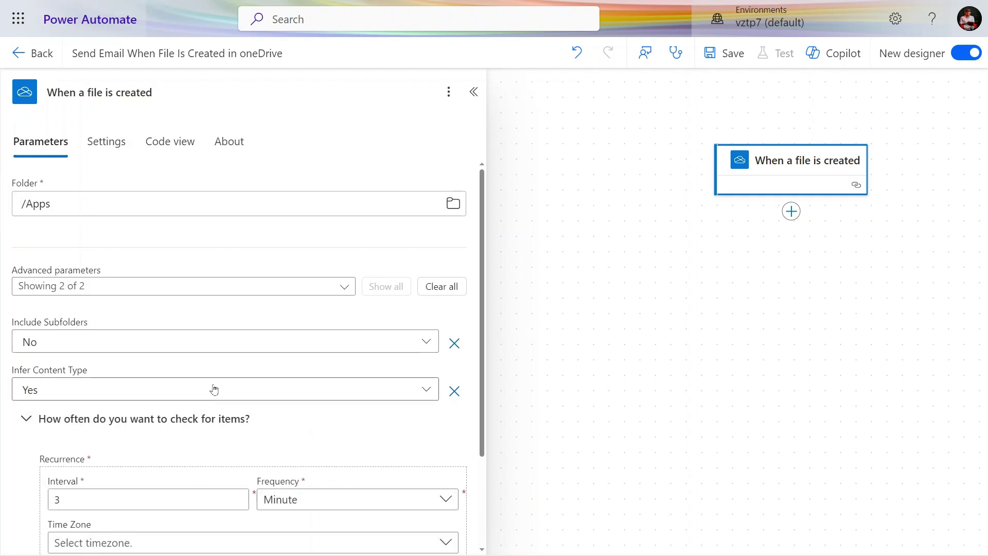
scroll(213, 390, "down", 2)
left_click(96, 381)
key("BackSpace")
type("1")
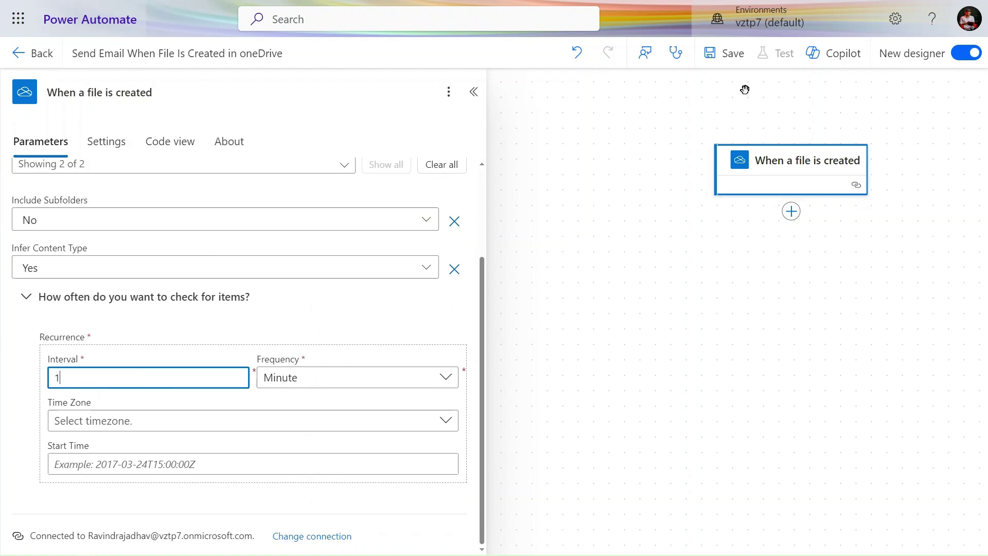
left_click(791, 213)
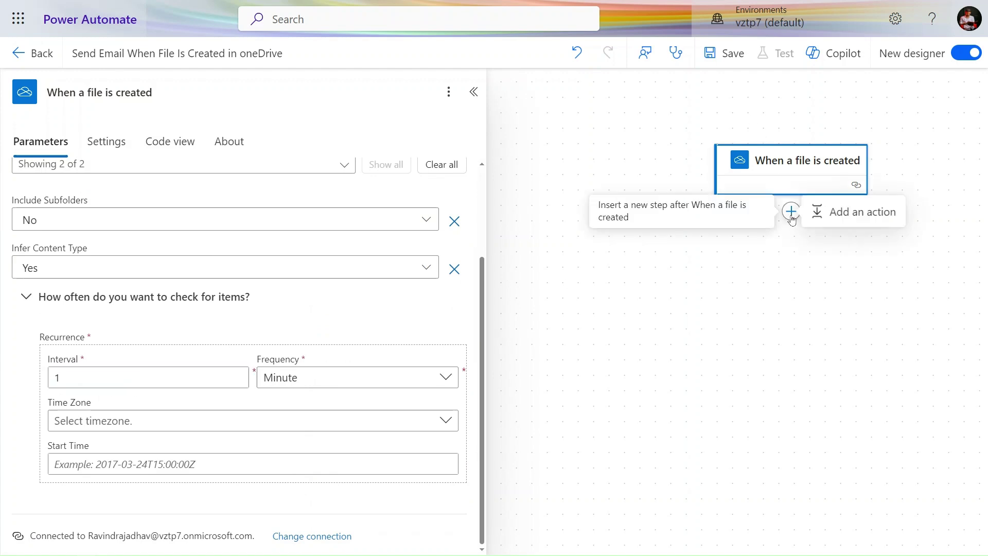
- Add the Office 365 Outlook 'Send an email (V2)' action from the Standard connectors
left_click(850, 212)
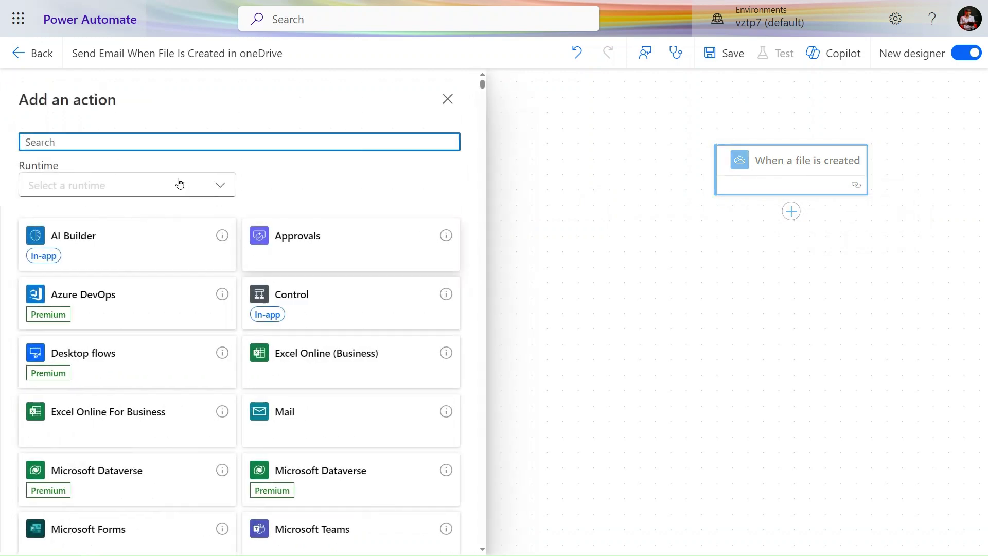
left_click(212, 187)
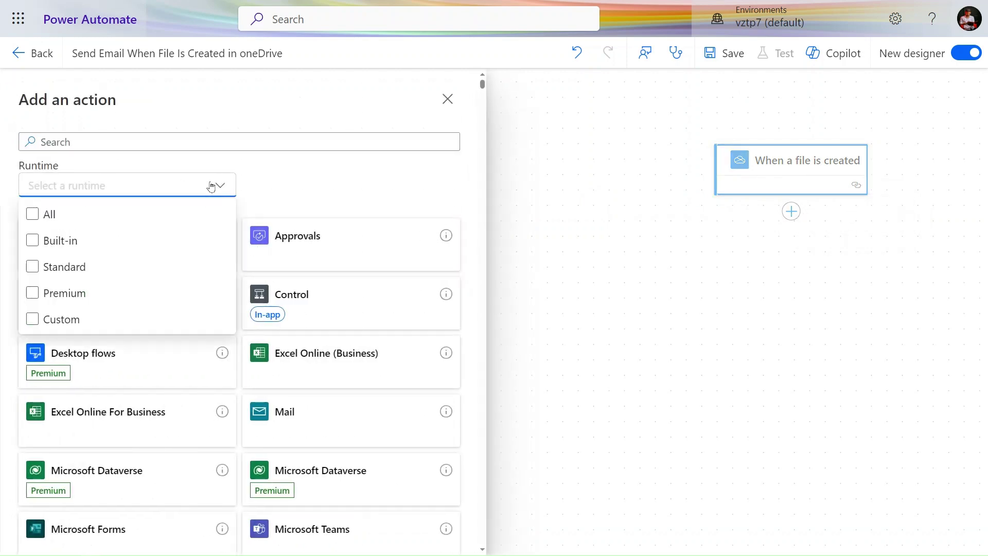
left_click(98, 267)
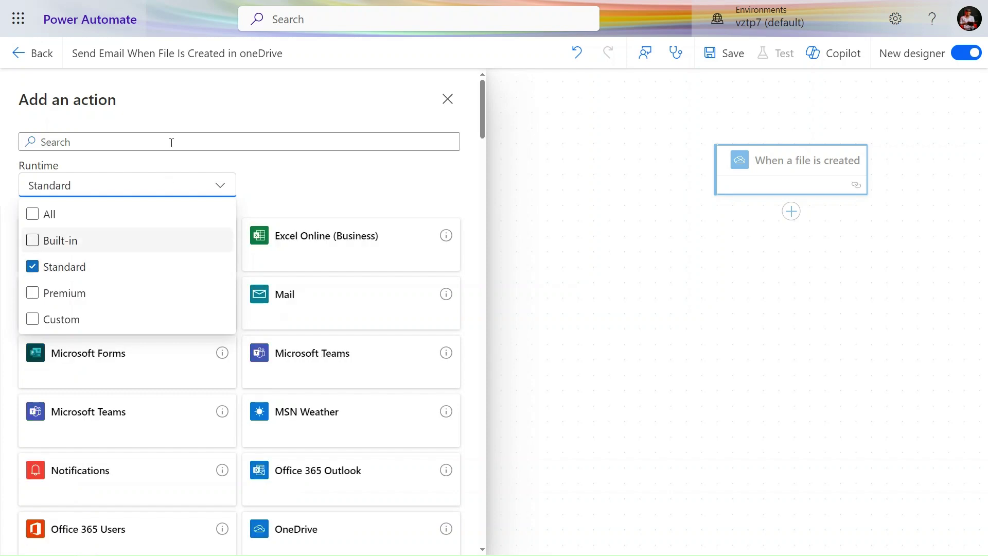
left_click(311, 184)
left_click(233, 140)
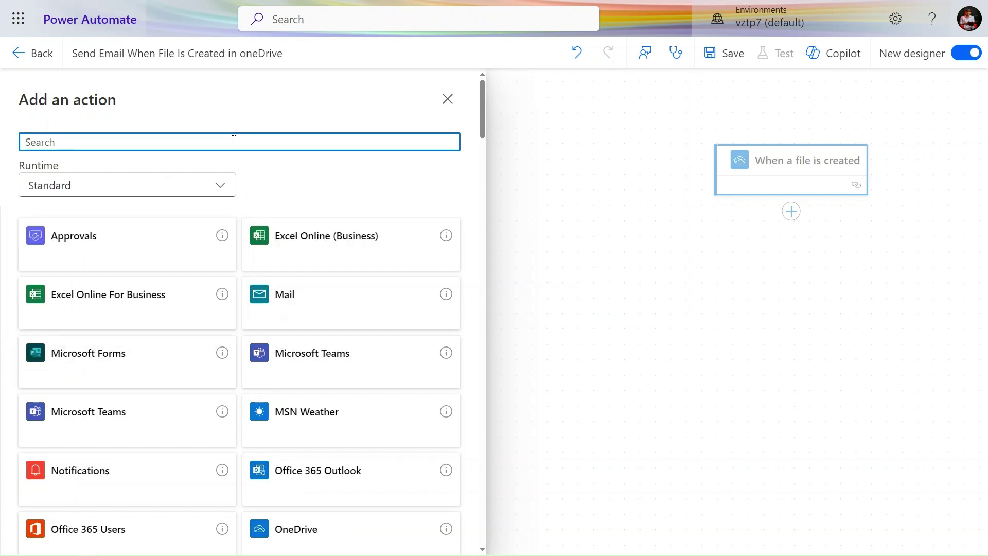
type("outl")
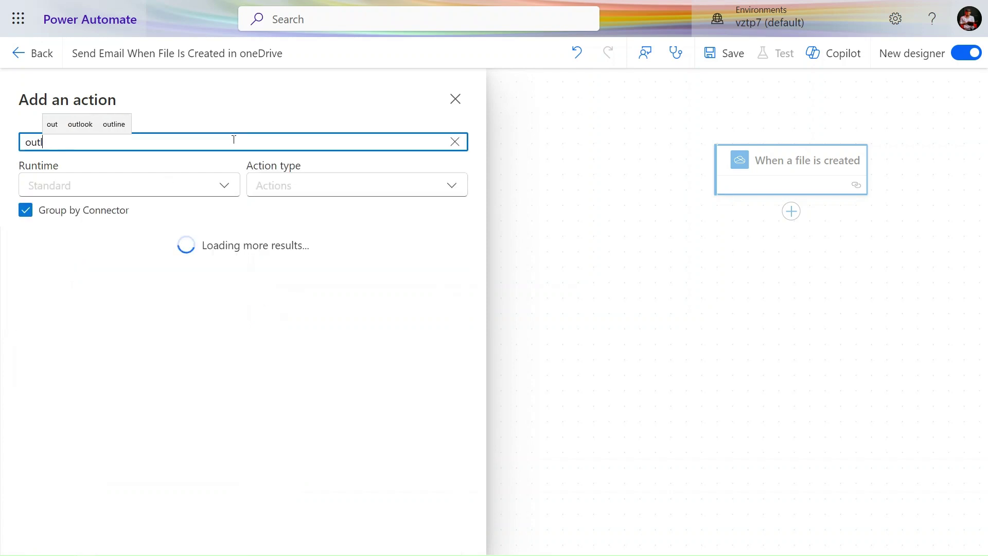
type("oo")
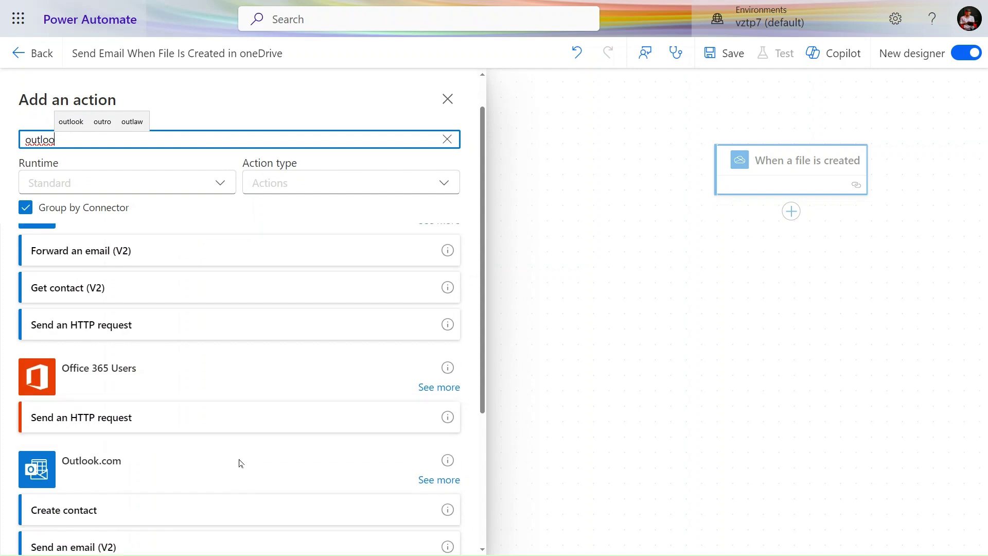
left_click(428, 264)
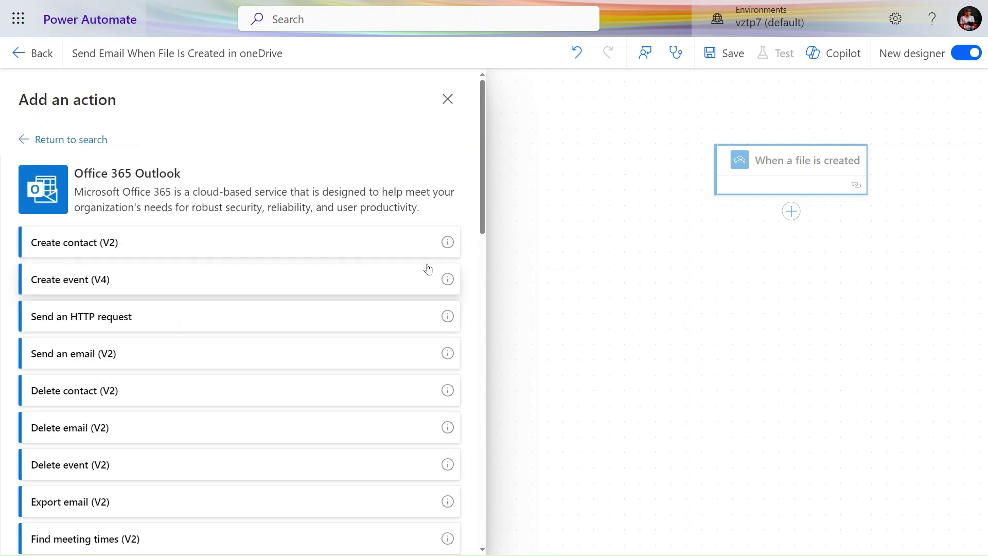
left_click(161, 355)
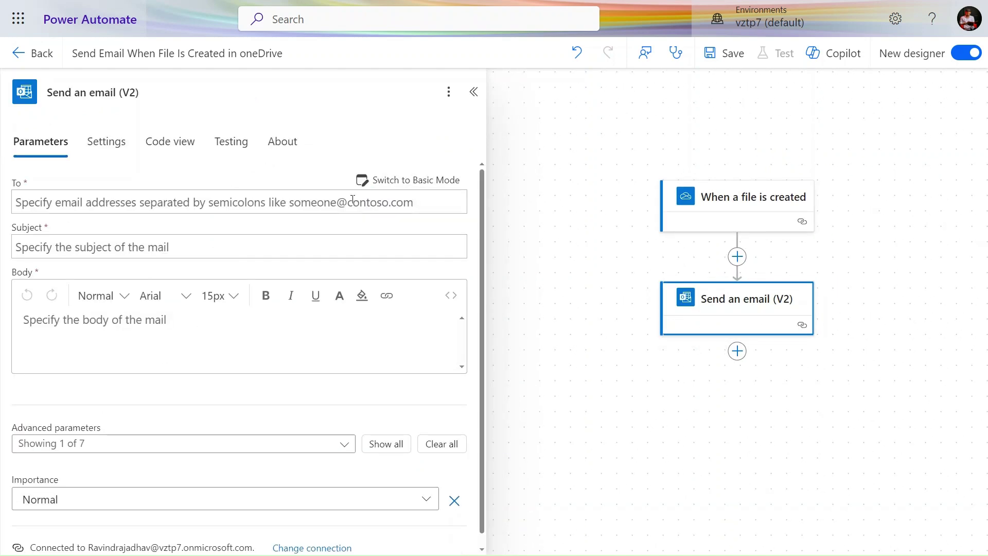
- Enter a recipient in the To field by typing part of the owner's name
left_click(406, 202)
left_click(465, 191)
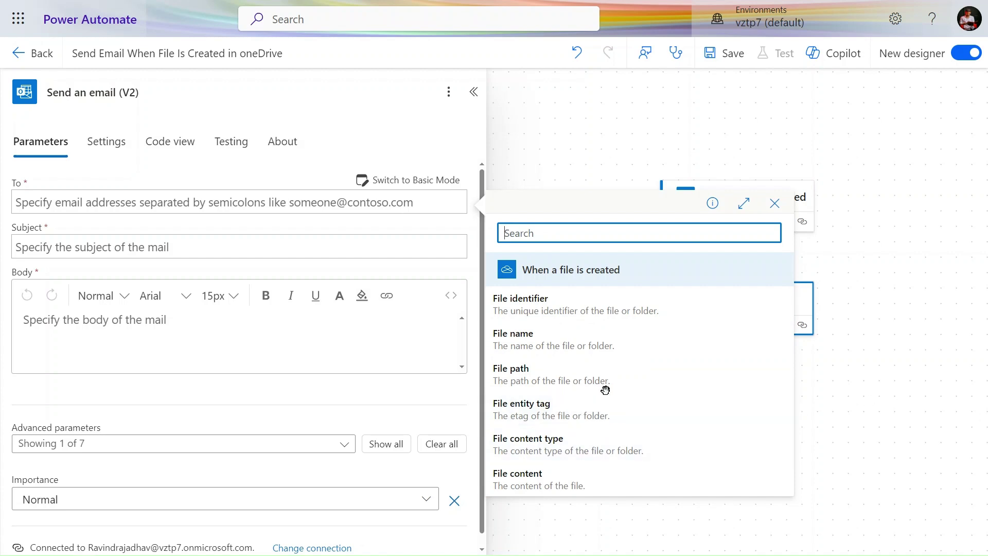
left_click(238, 201)
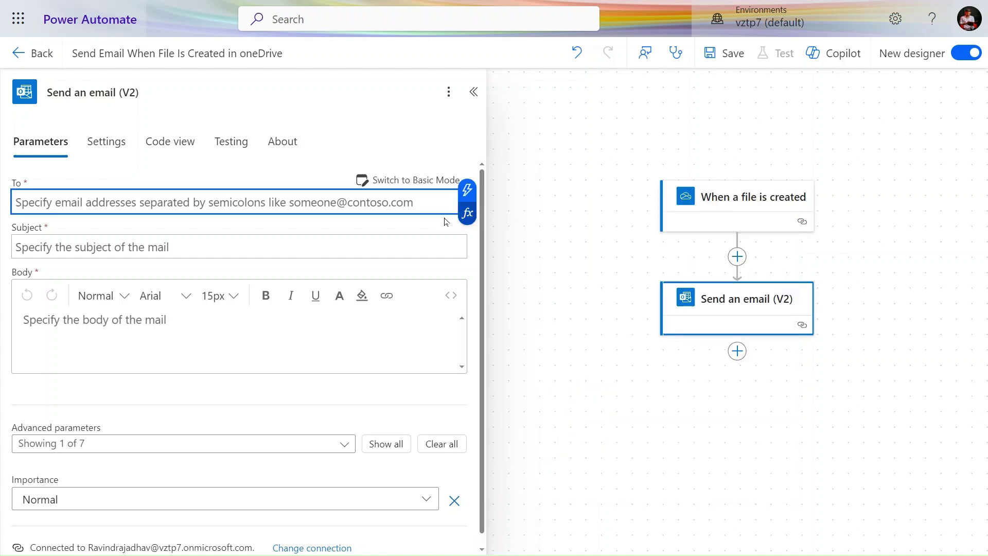
type("ravin")
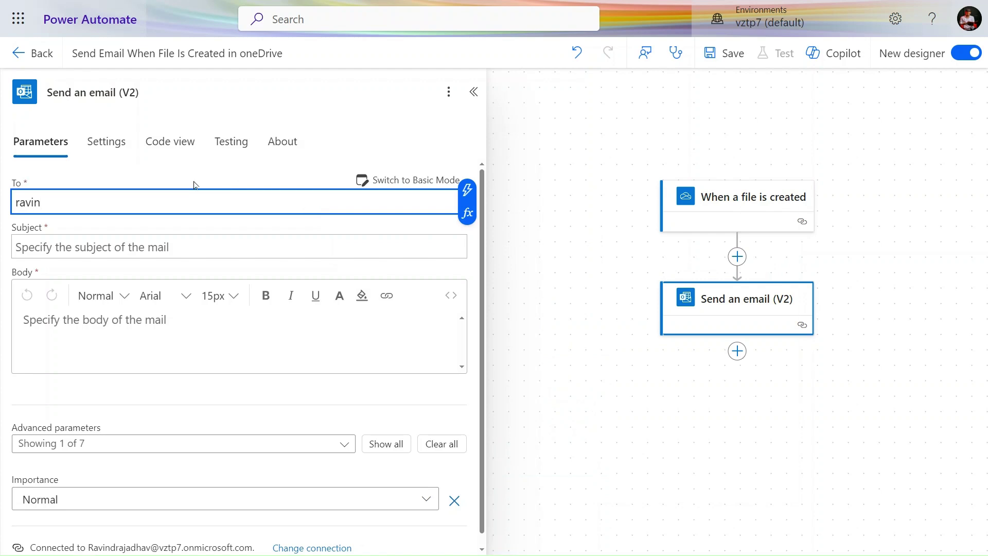
left_click(195, 183)
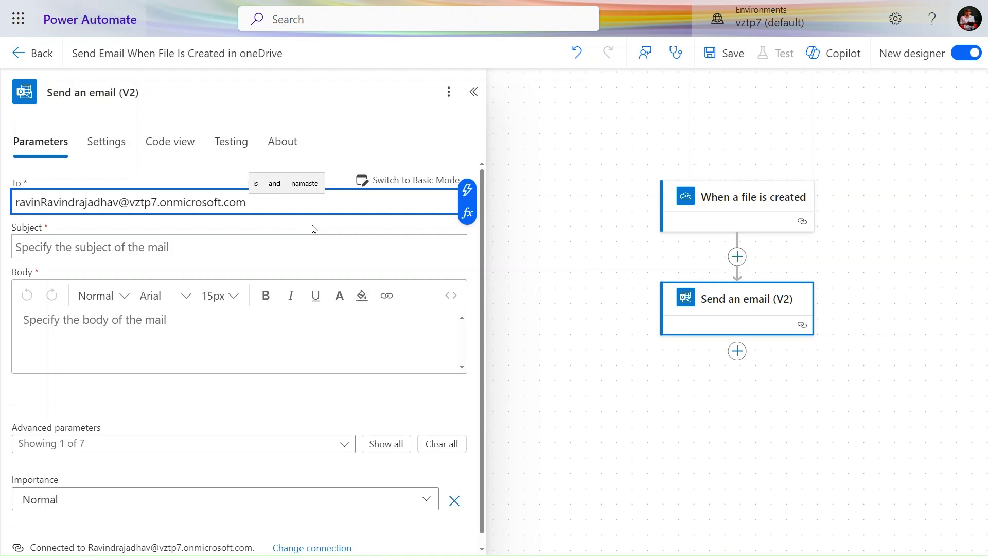
- Switch To to a people picker, remove the malformed entry, and choose the flow owner
left_click(403, 185)
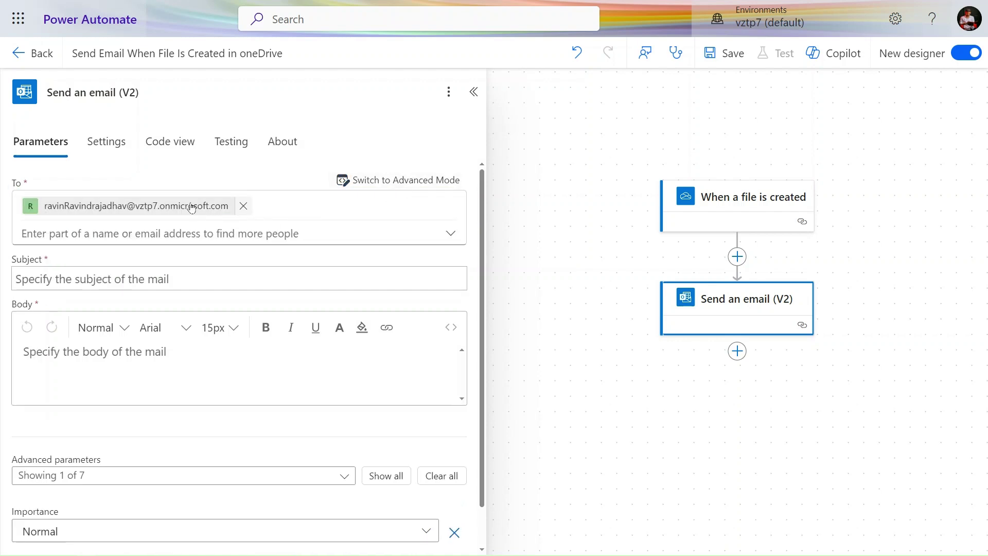
left_click(243, 206)
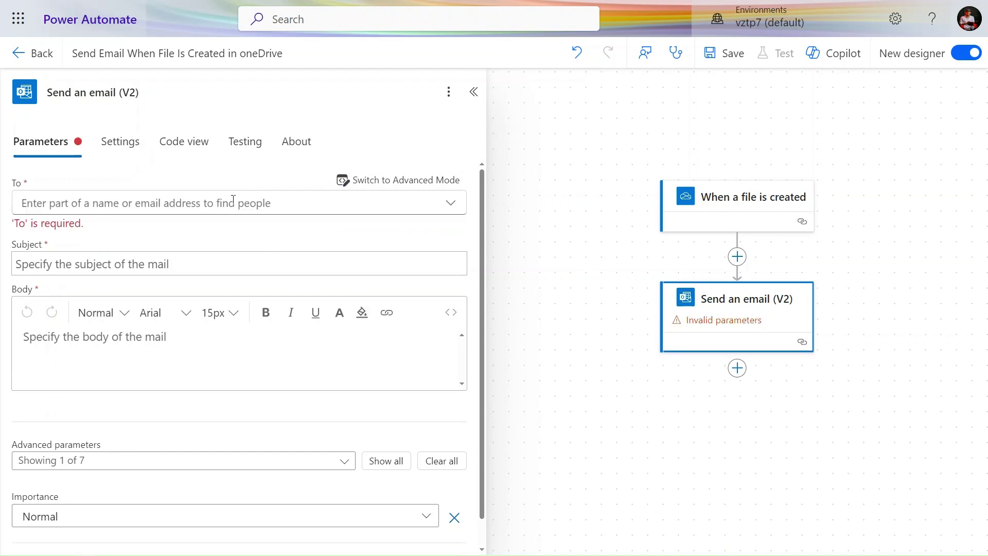
left_click(234, 203)
type("ravi")
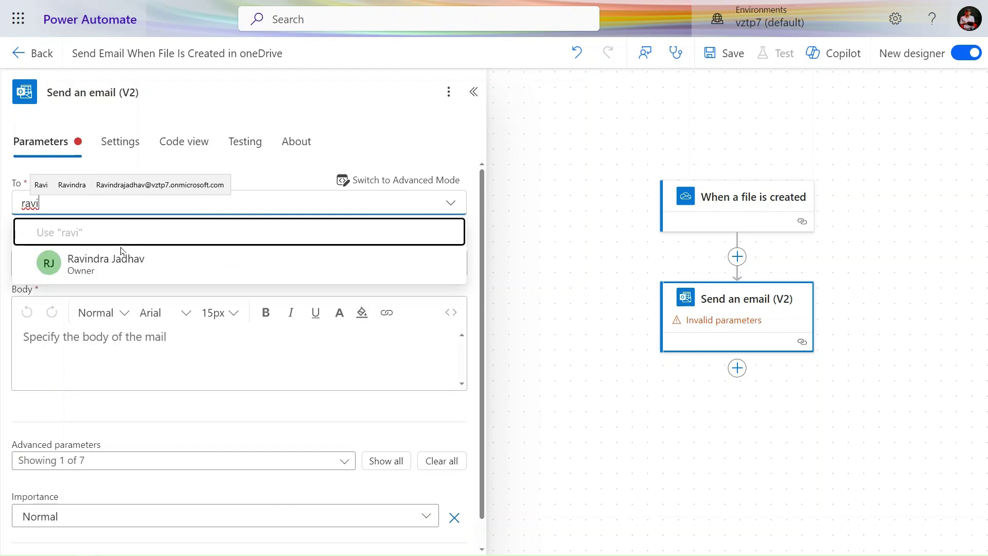
left_click(123, 270)
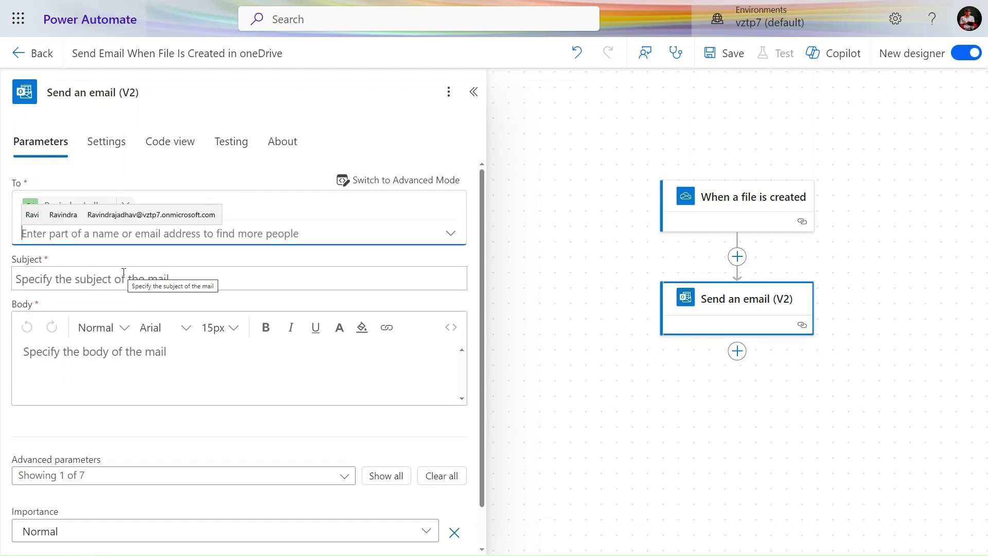
left_click(123, 279)
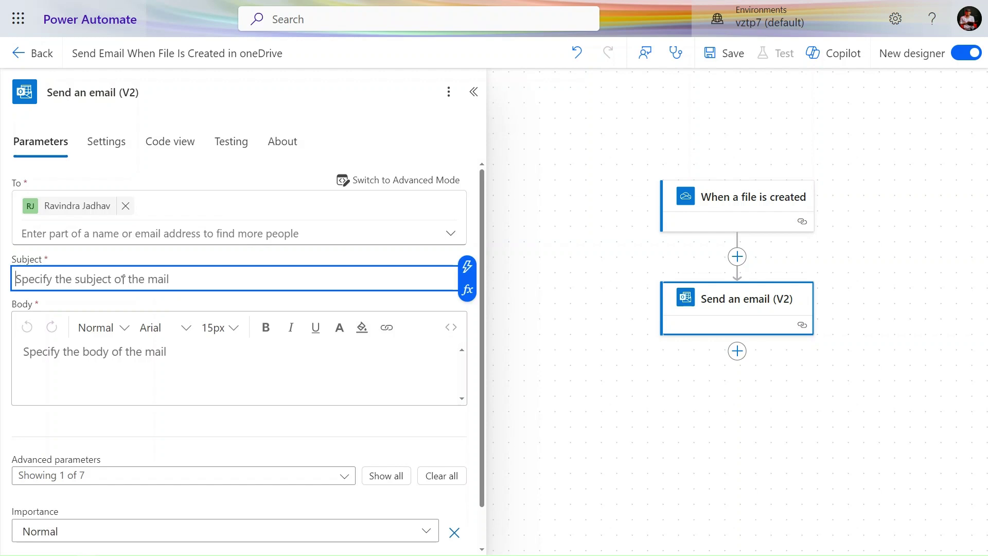
- Set the subject to 'New File Is Created in Ondrive' followed by the File name token
type("New F")
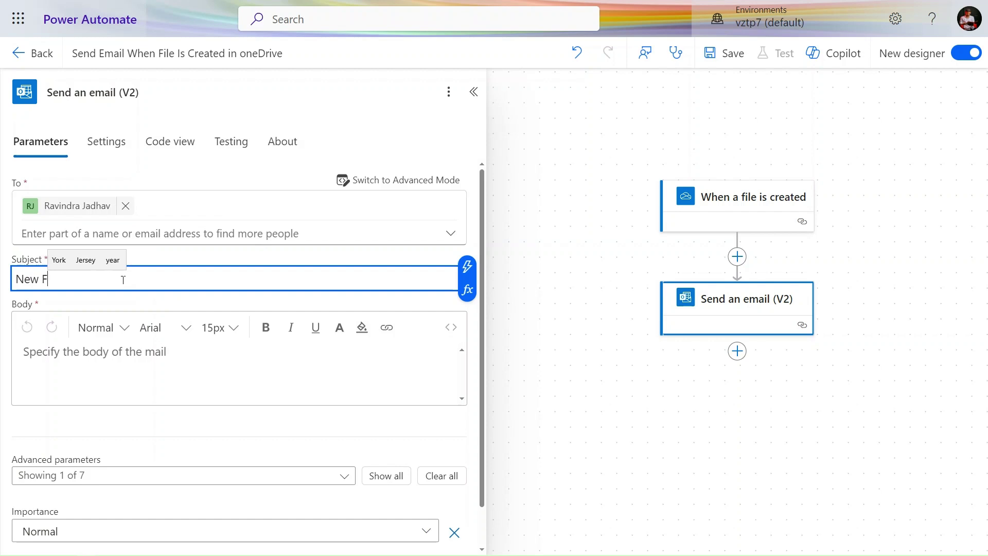
type("ile Is C")
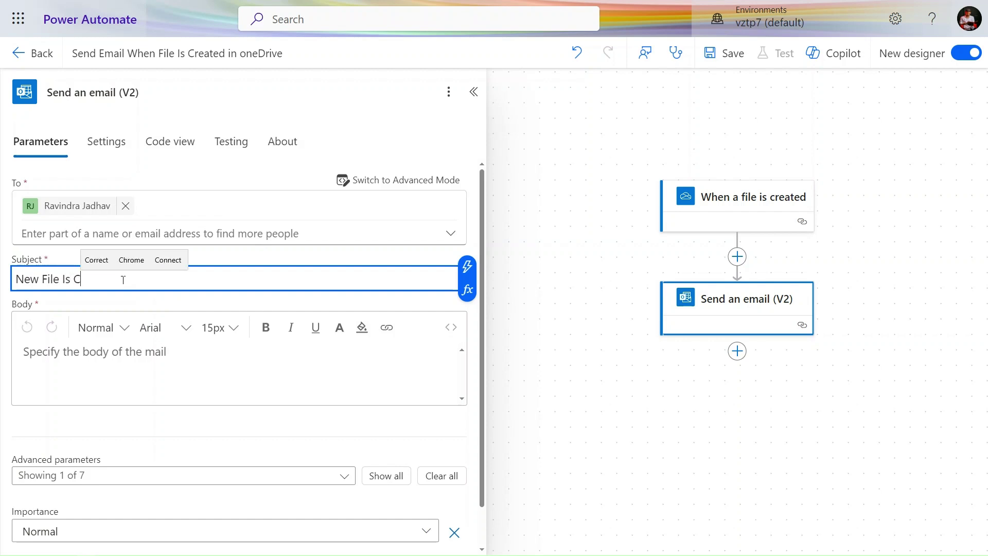
type("reated ")
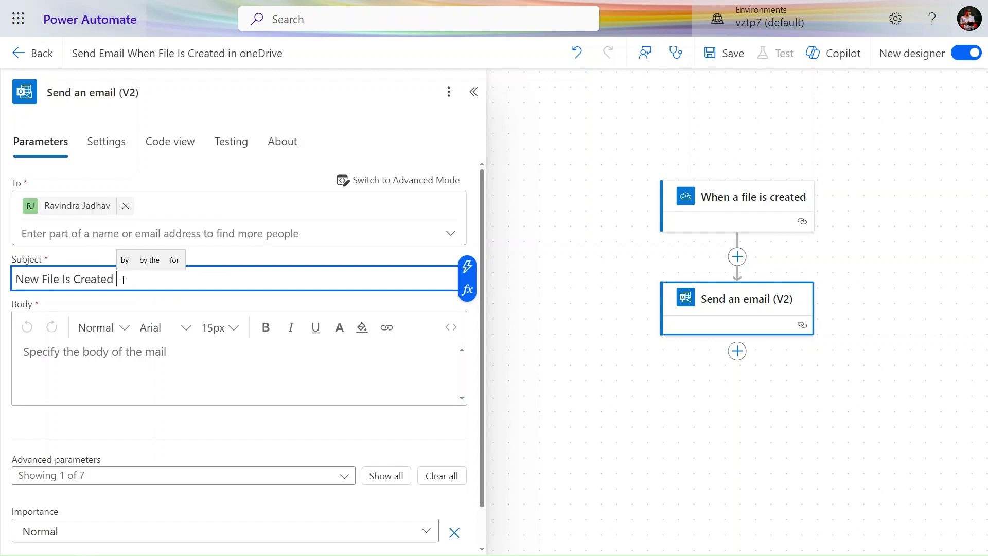
type("in Ond")
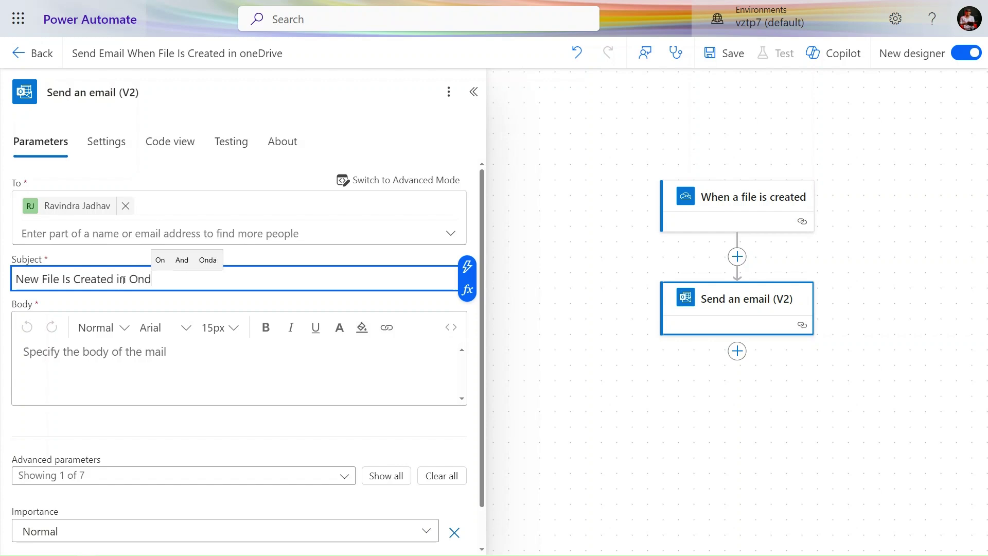
type("rive")
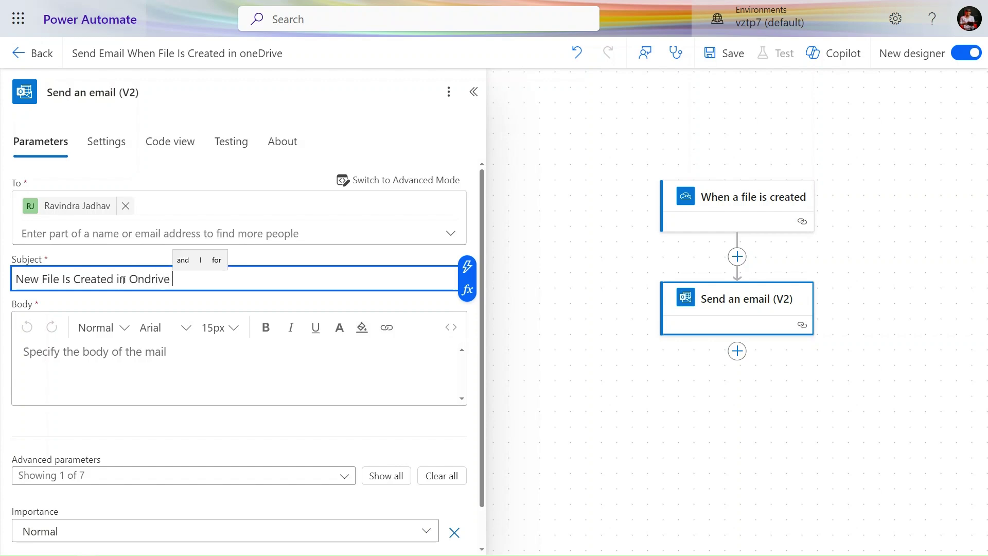
left_click(469, 269)
left_click(542, 403)
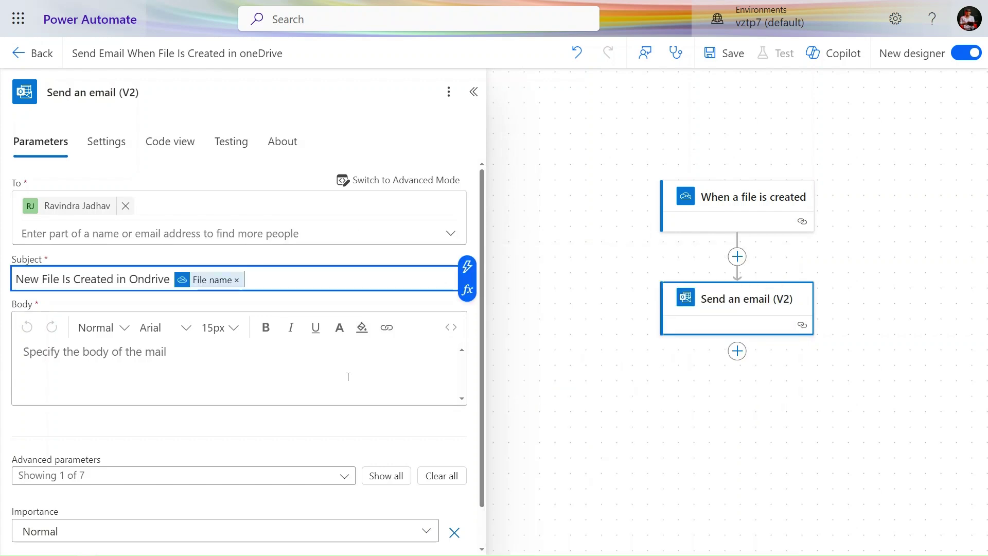
left_click(244, 344)
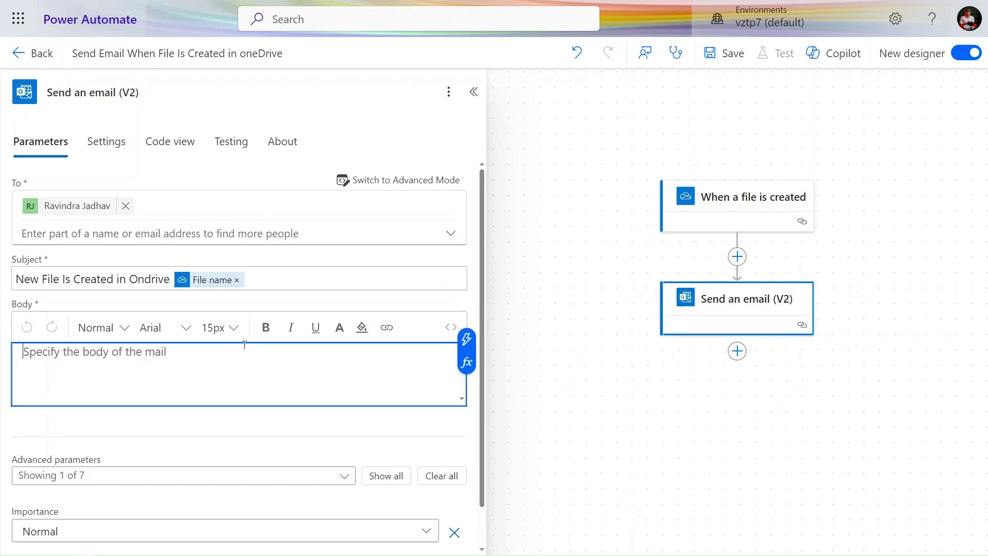
left_click(292, 279)
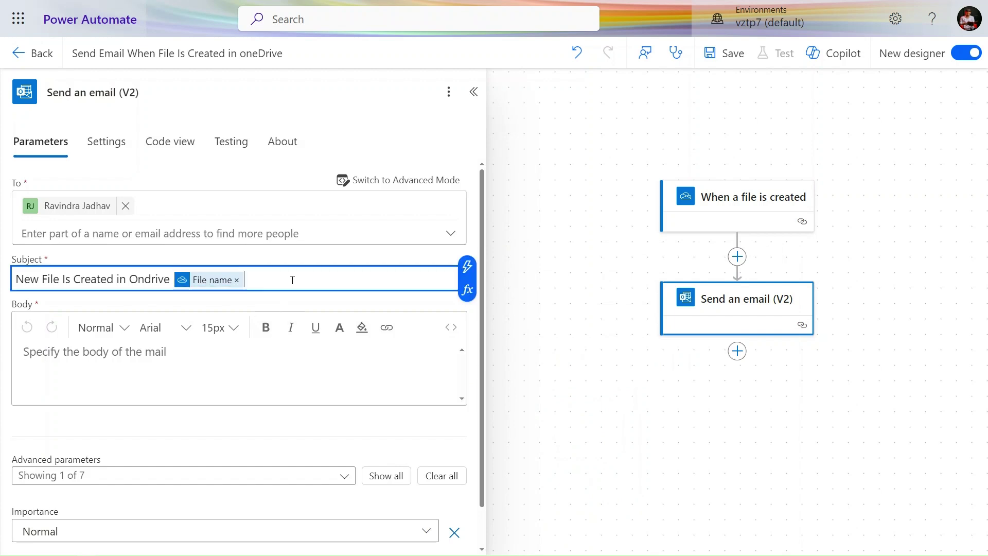
- Try filling the body with the subject text plus File path, entity tag and content type tokens
key("ctrl+a")
key("ctrl+c")
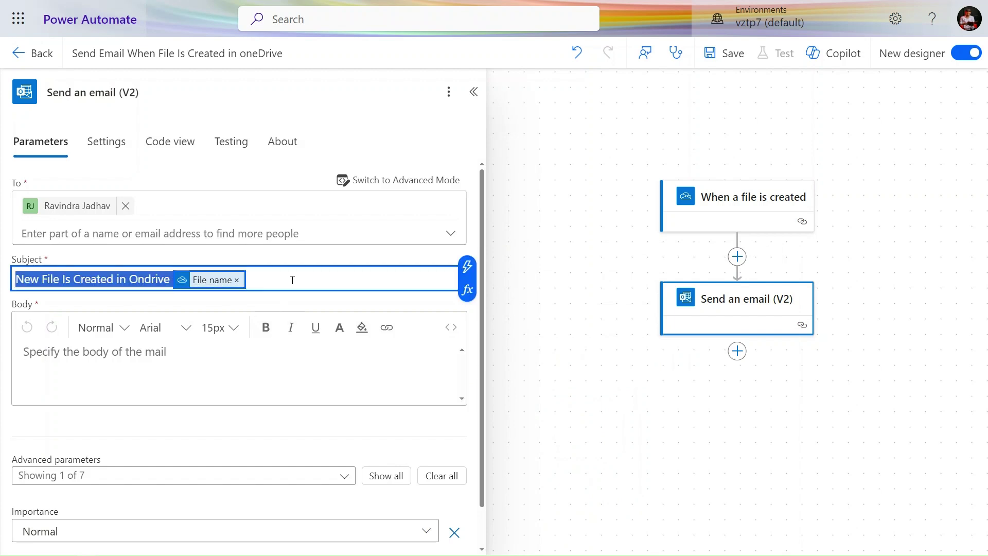
mouse_move(441, 3)
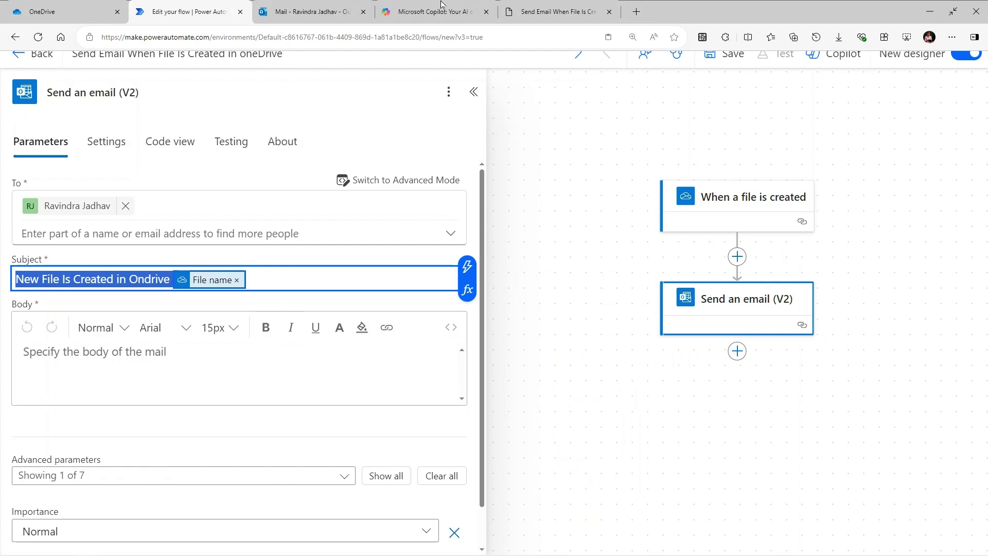
left_click(268, 344)
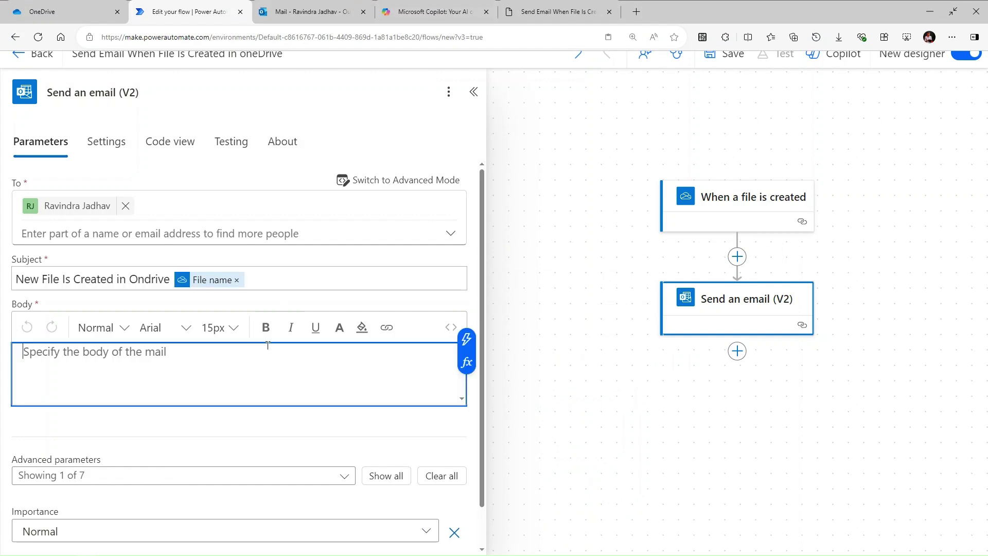
key("ctrl+v")
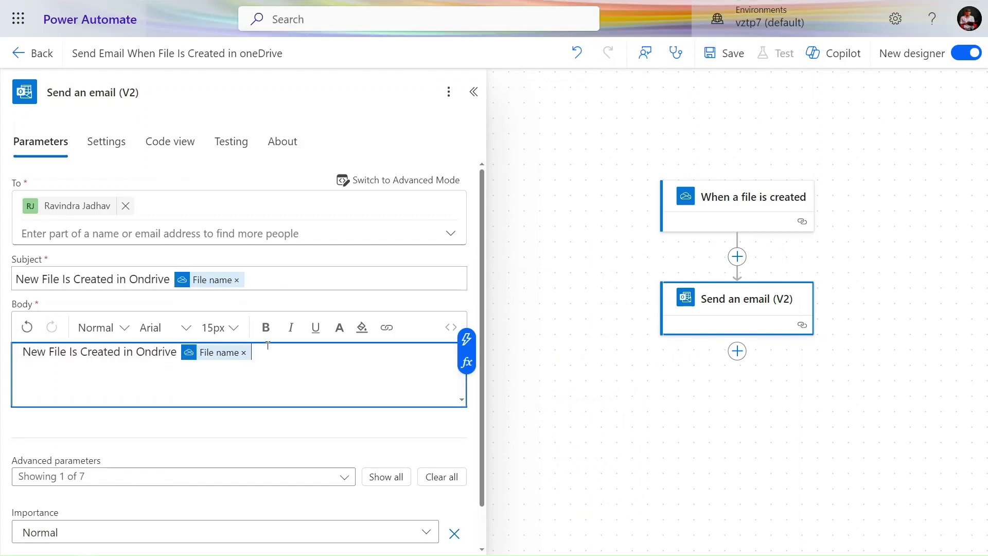
type(",")
left_click(466, 339)
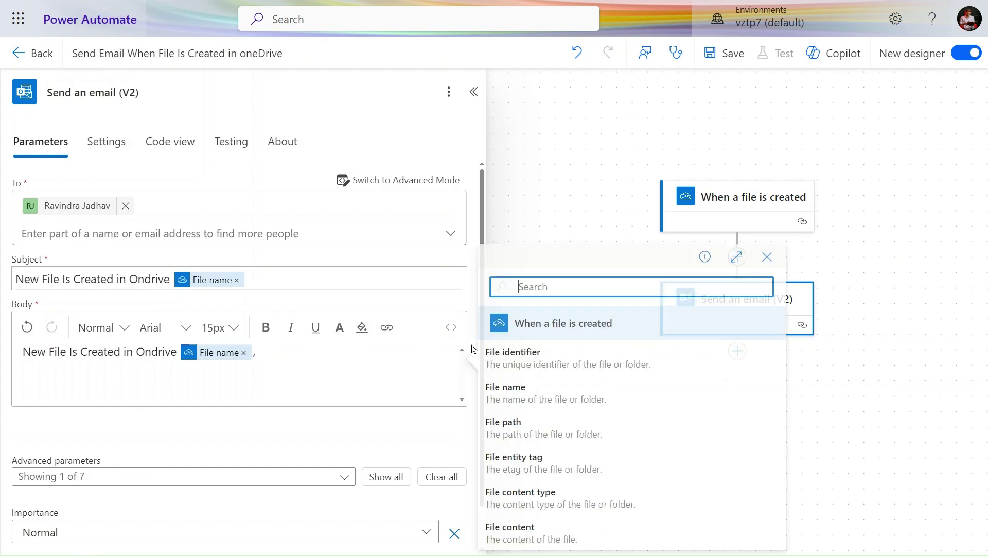
left_click(559, 427)
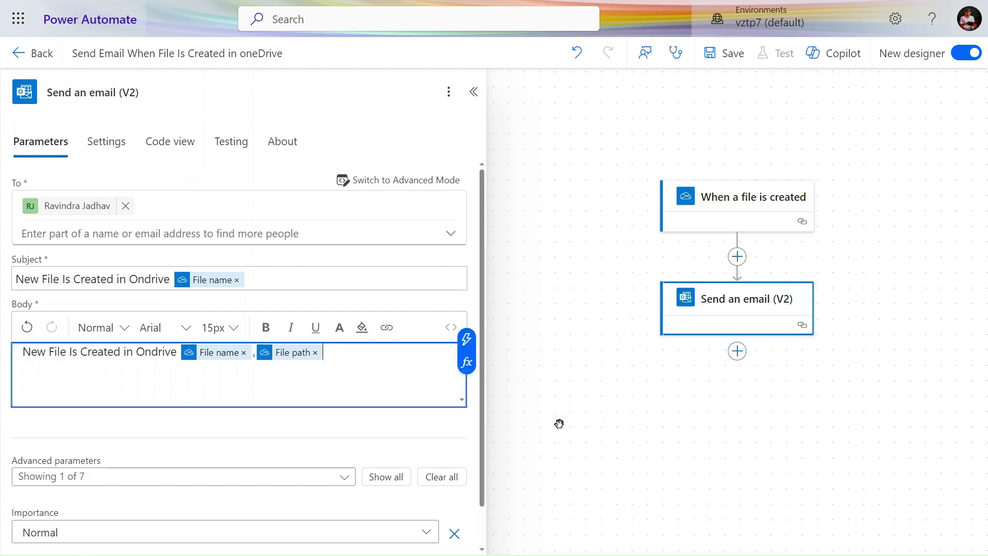
left_click(467, 339)
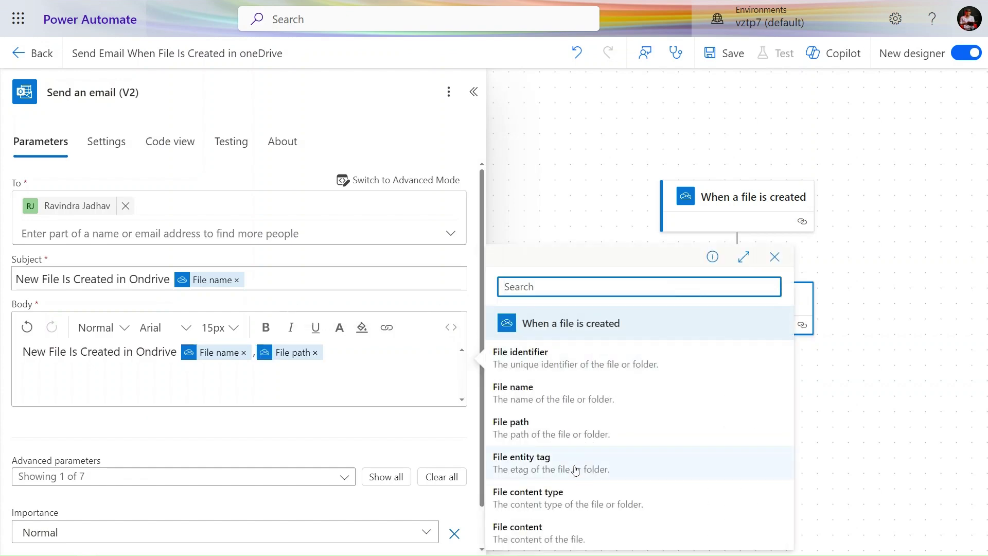
left_click(574, 470)
left_click(466, 339)
left_click(568, 506)
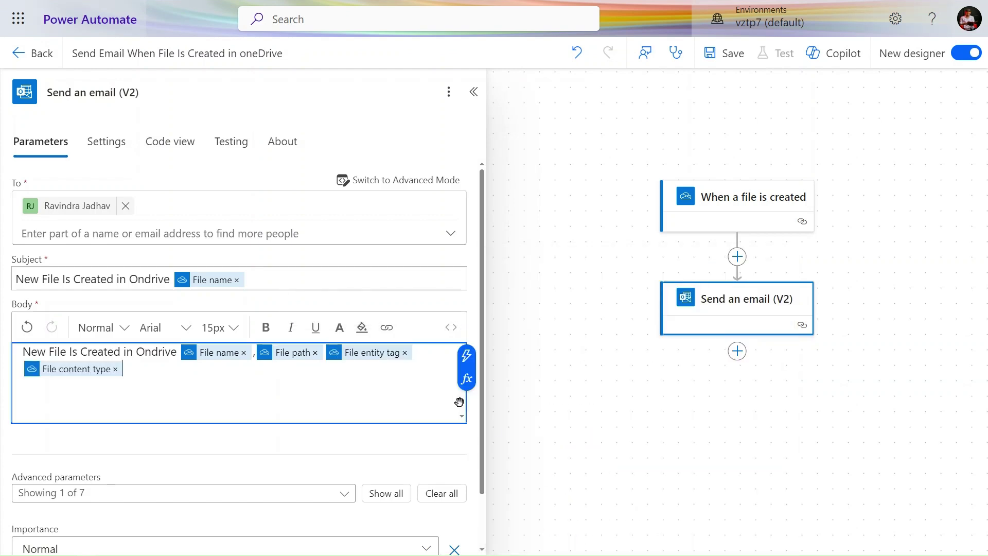
- Clear everything out of the email body, leaving it empty
left_click(468, 362)
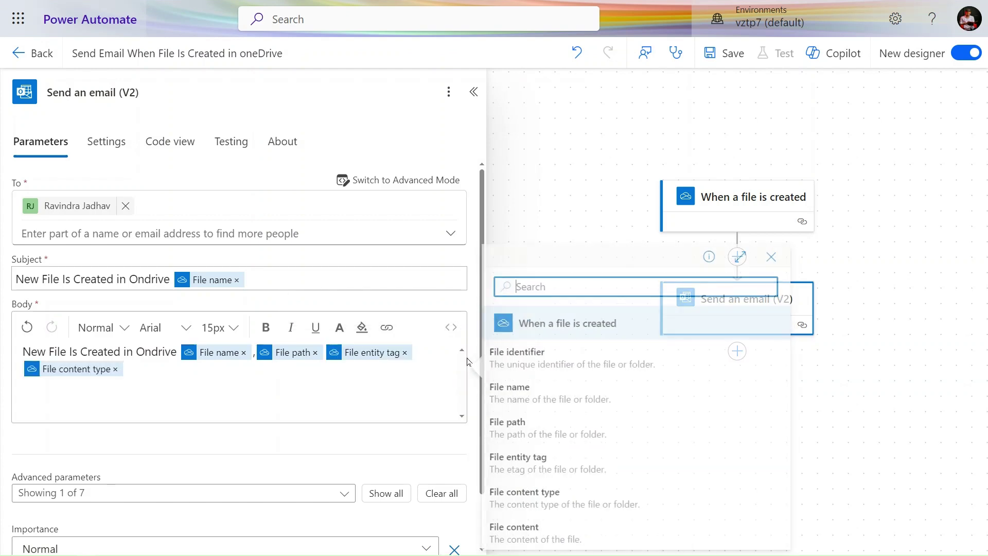
left_click(362, 390)
key("ctrl+a")
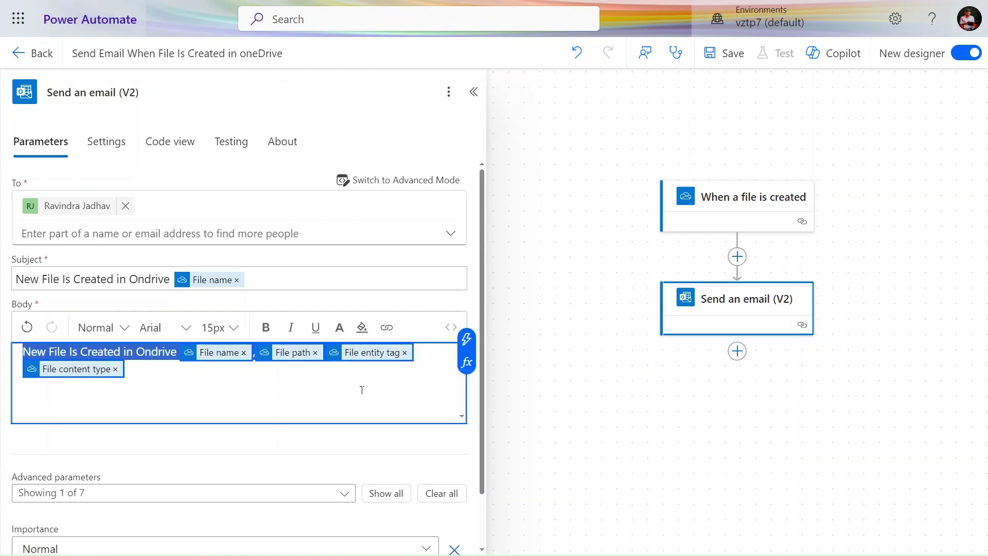
key("Delete")
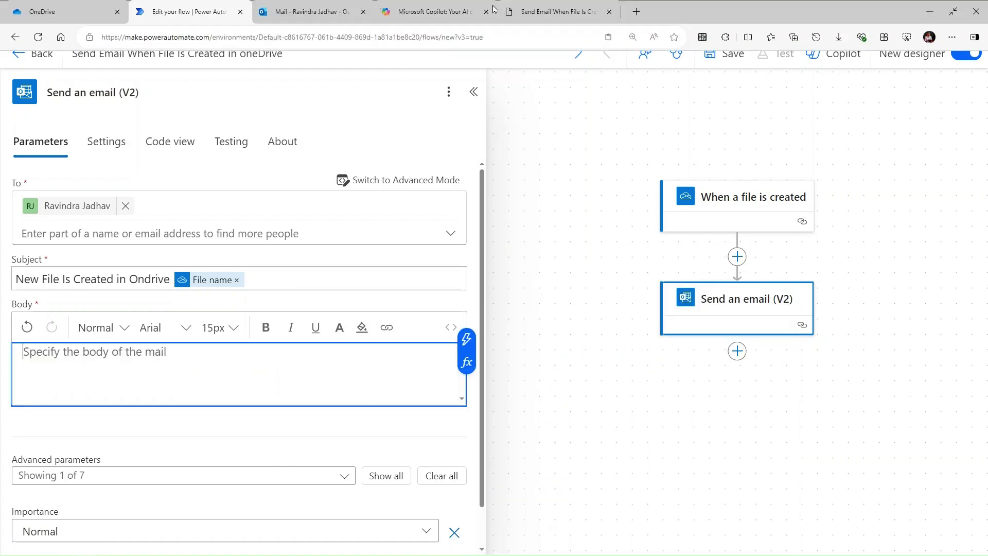
left_click(432, 11)
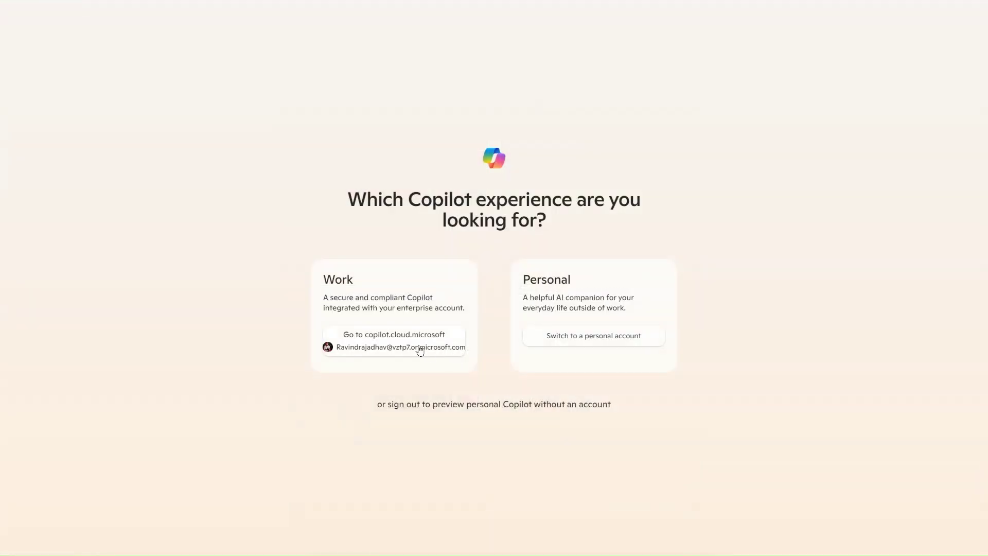
- Ask the work Copilot 'kindly help me to write an email' and copy its first reply
left_click(421, 348)
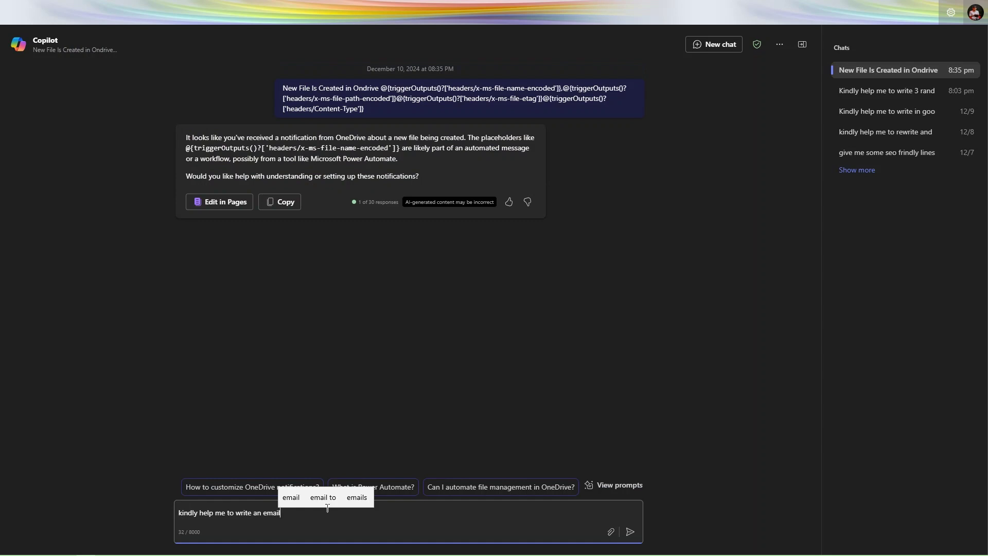
left_click(628, 532)
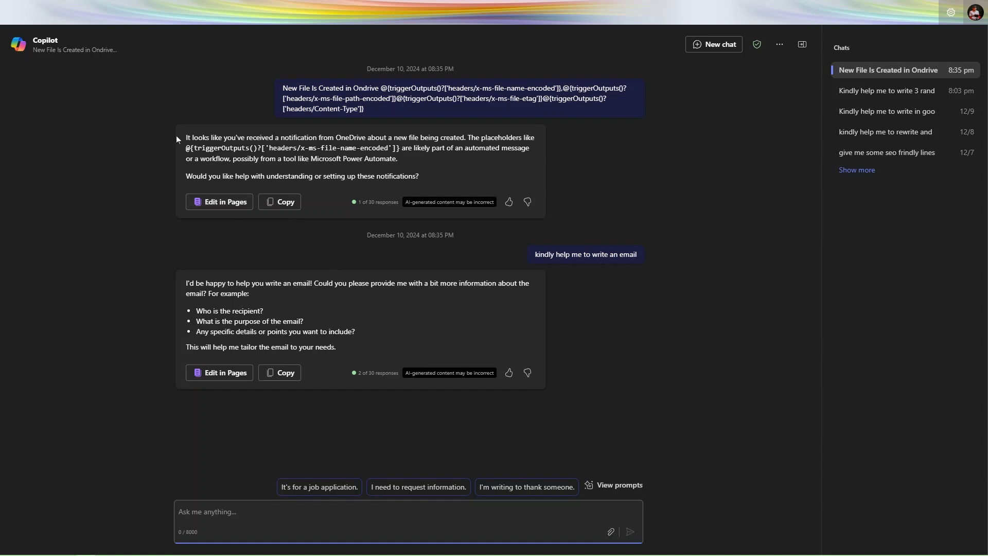
left_click_drag(180, 135, 442, 174)
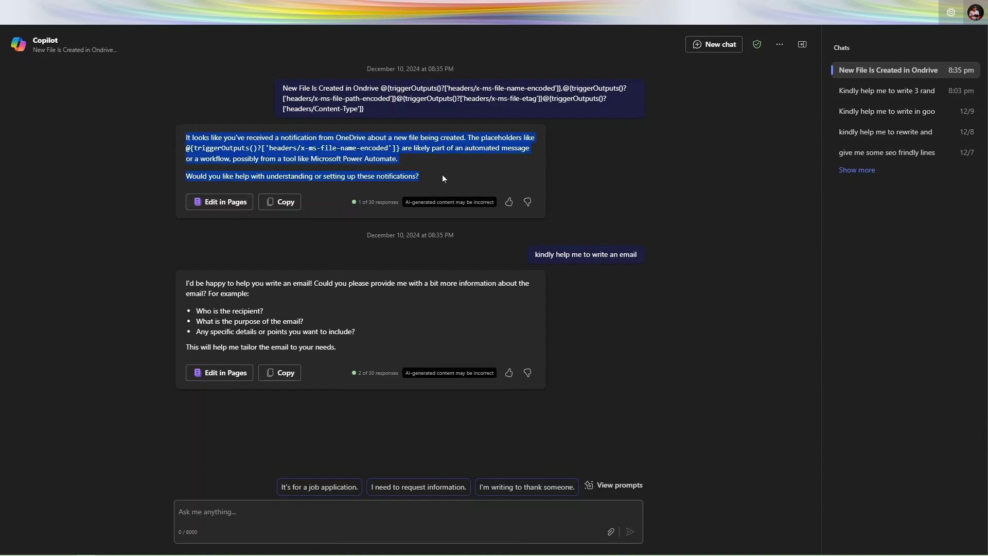
key("ctrl+c")
left_click(251, 514)
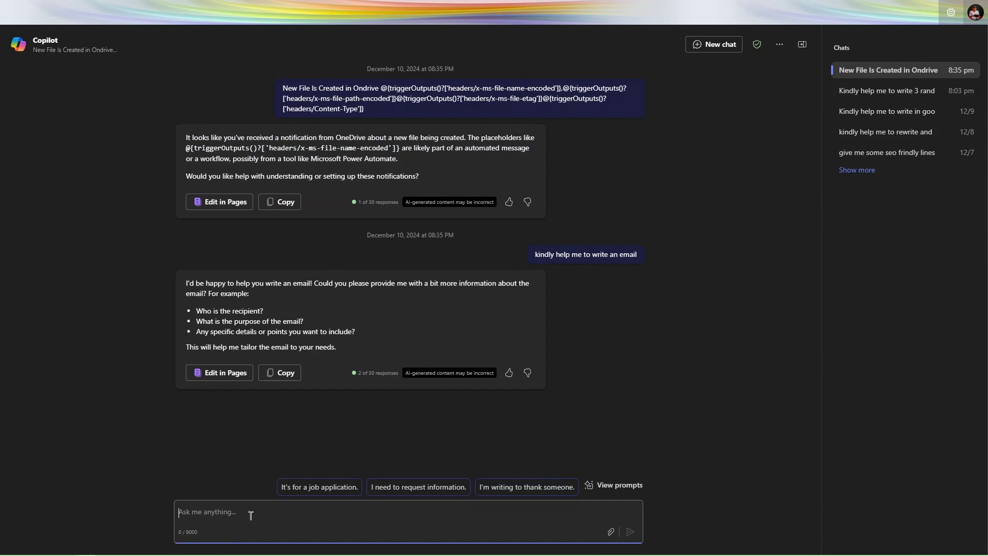
- Send the copied reply back to Copilot and select the drafted email body it returns
key("ctrl+v")
key("Return")
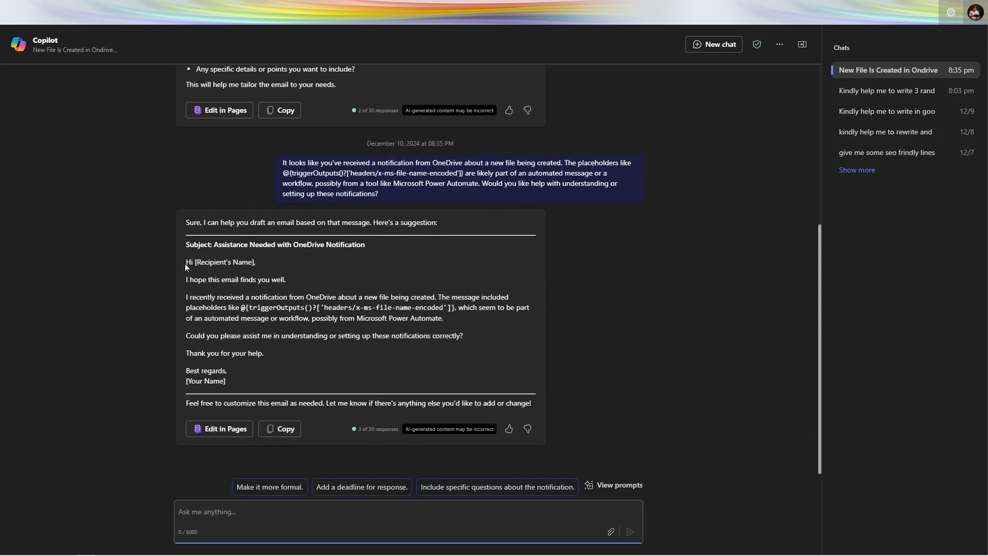
left_click_drag(183, 262, 243, 390)
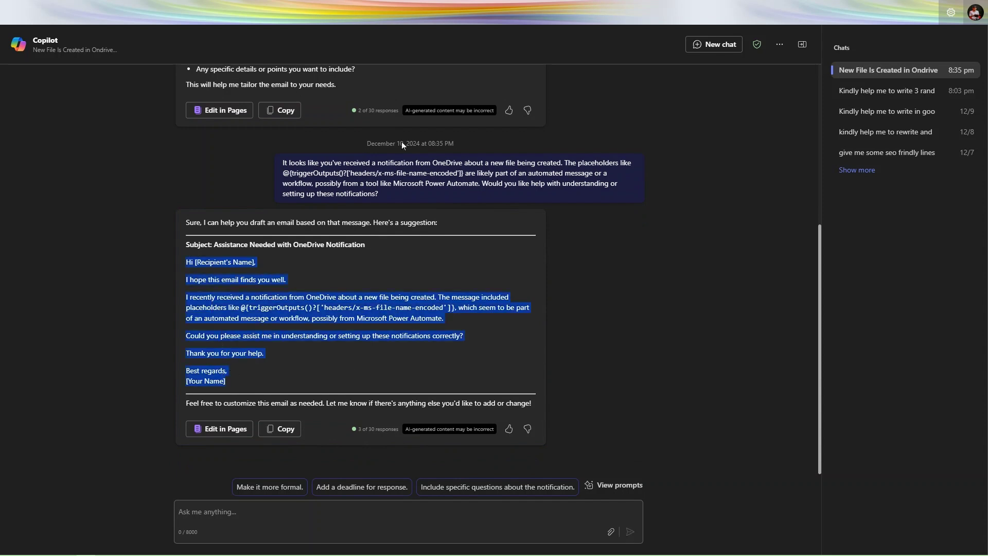
left_click(304, 5)
left_click(164, 5)
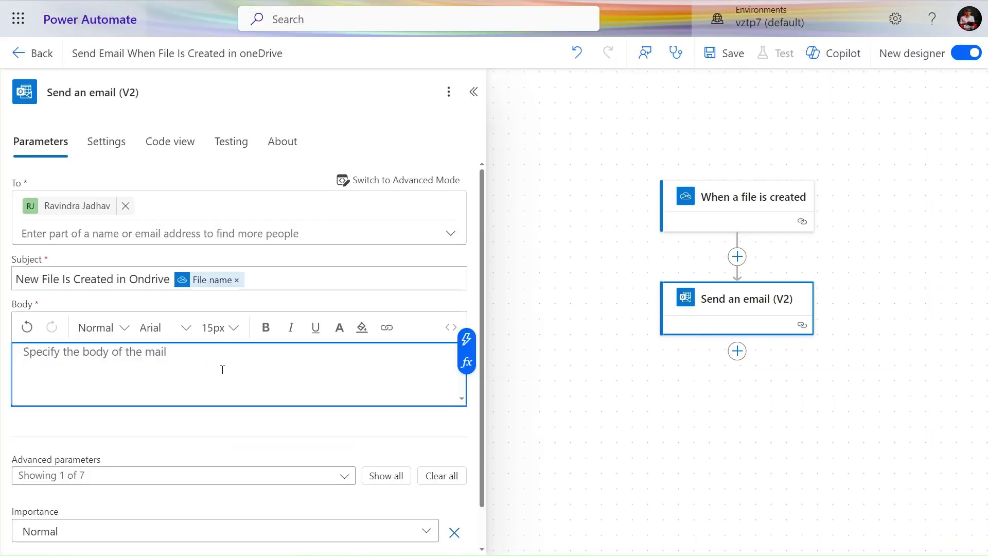
- Paste the Copilot-drafted message into the email Body and change the greeting placeholder to 'Team'
key("ctrl+v")
scroll(223, 369, "down", 1)
scroll(231, 386, "up", 2)
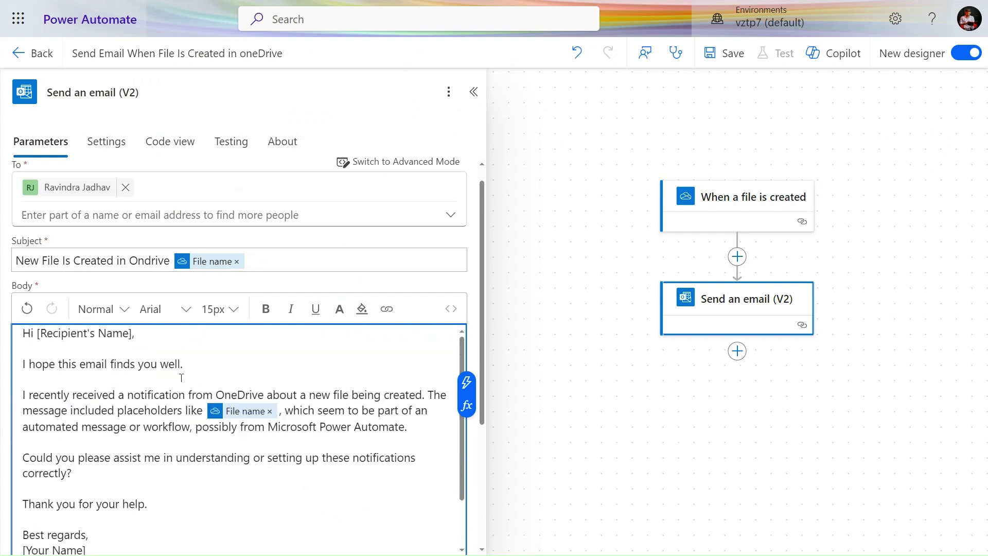
left_click(134, 335)
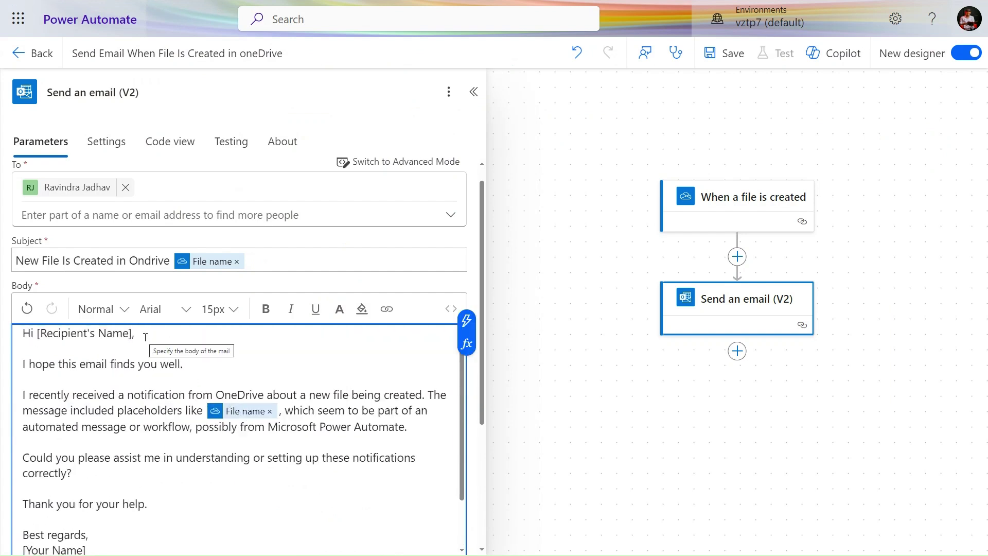
key("BackSpace")
key("BackSpace")
key("BackSpace")
key("BackSpace")
key("BackSpace")
key("BackSpace")
key("BackSpace")
key("BackSpace")
key("BackSpace")
key("BackSpace")
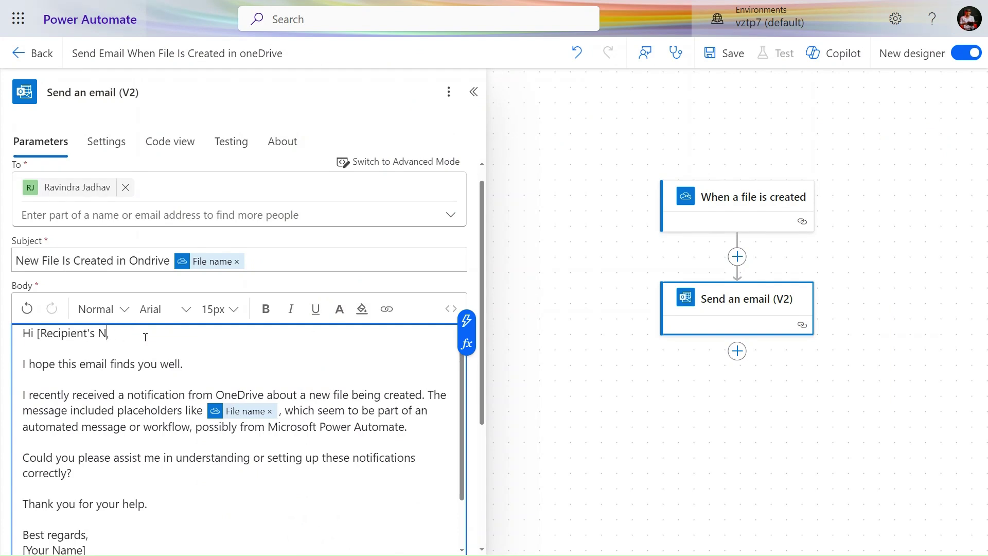
key("BackSpace")
key("BackSpace")
key("BackSpace")
key("BackSpace")
key("BackSpace")
key("BackSpace")
key("BackSpace")
key("BackSpace")
key("BackSpace")
type("Team,")
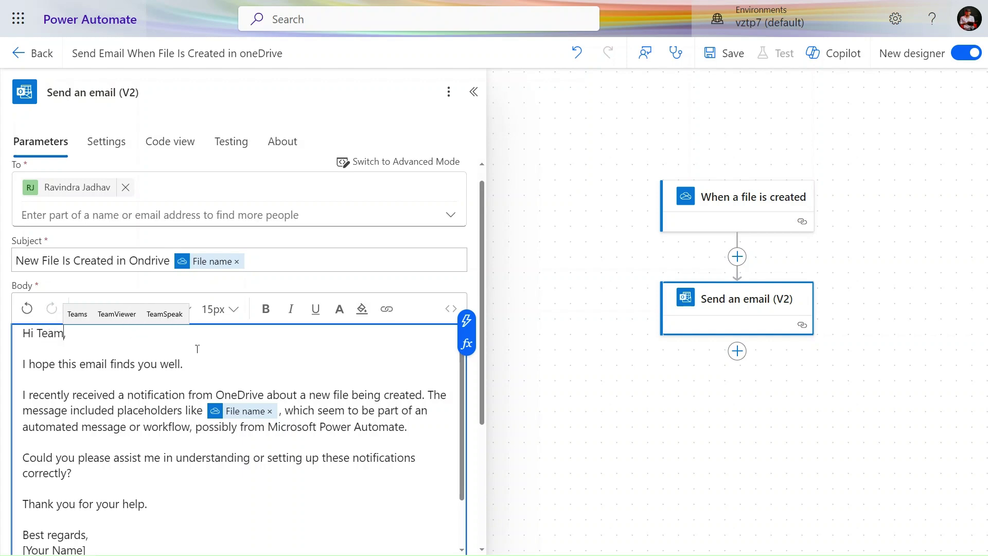
- Show all of the email's advanced parameters, including CC and Attachments
scroll(255, 391, "down", 5)
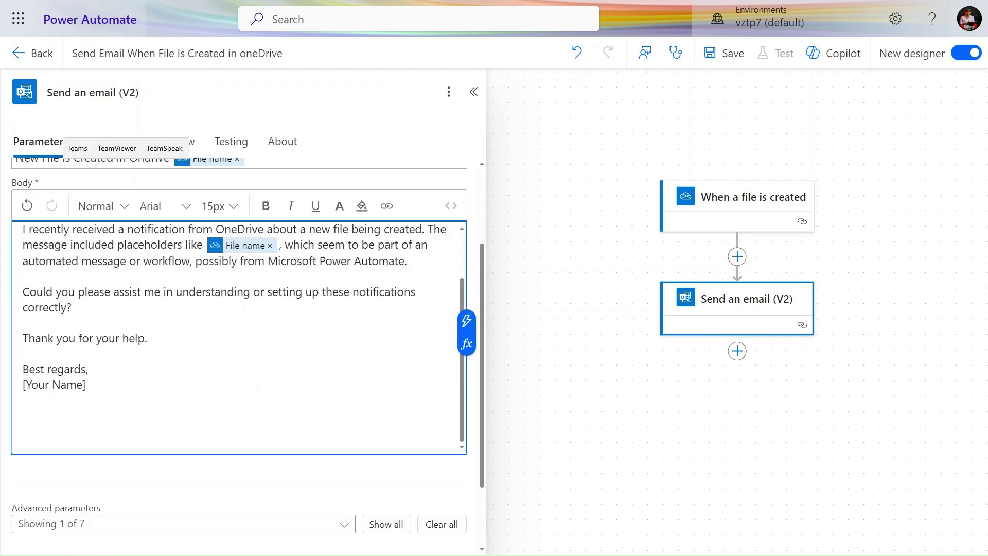
left_click(394, 434)
scroll(320, 380, "down", 5)
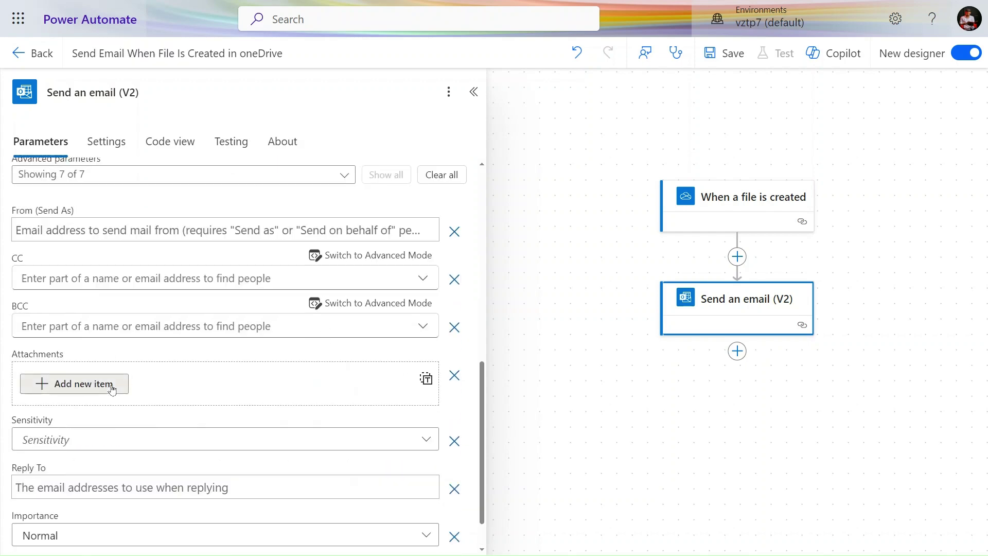
- Add an email attachment named with the trigger's File name
left_click(113, 390)
scroll(170, 371, "down", 2)
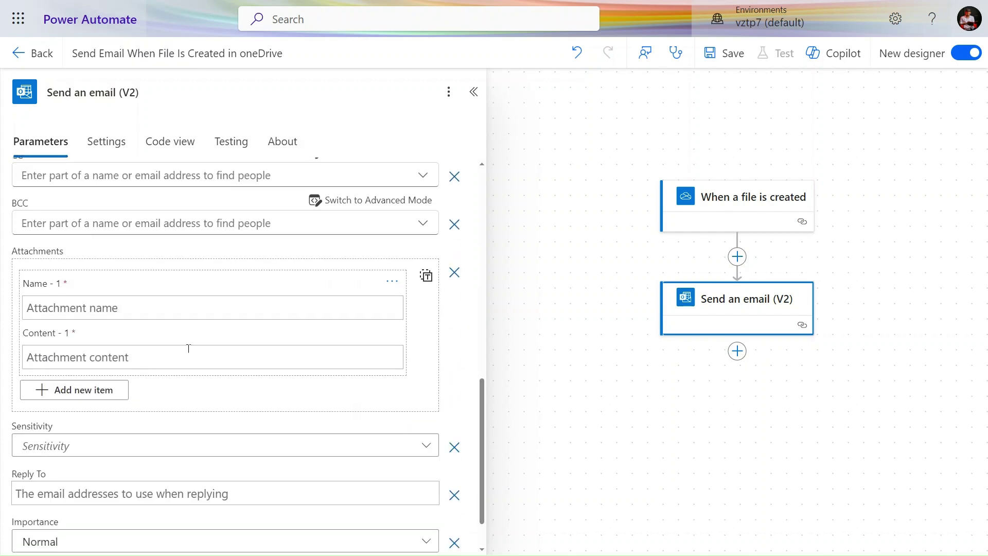
left_click(209, 304)
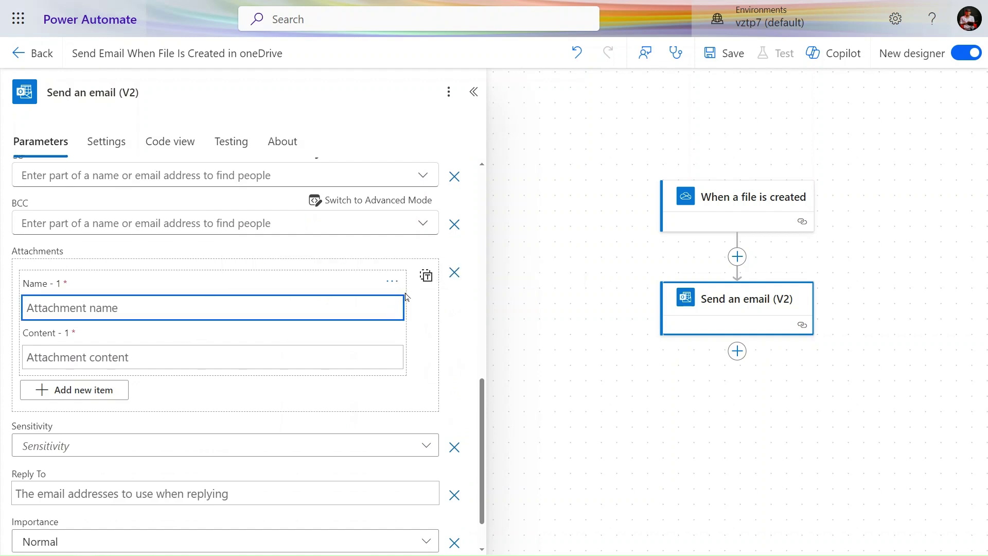
left_click(405, 296)
left_click(493, 400)
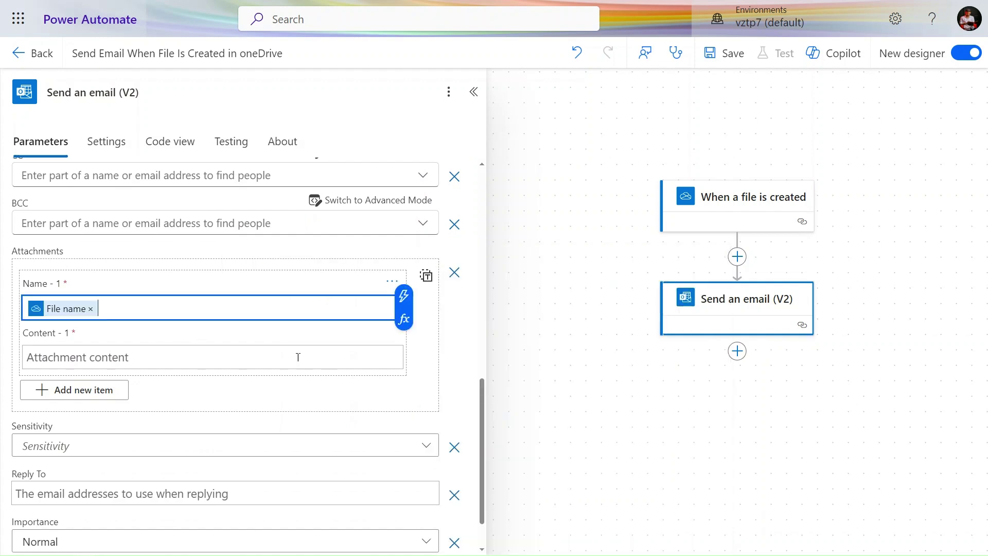
- Set the attachment content to the trigger's File content and save the flow
left_click(298, 357)
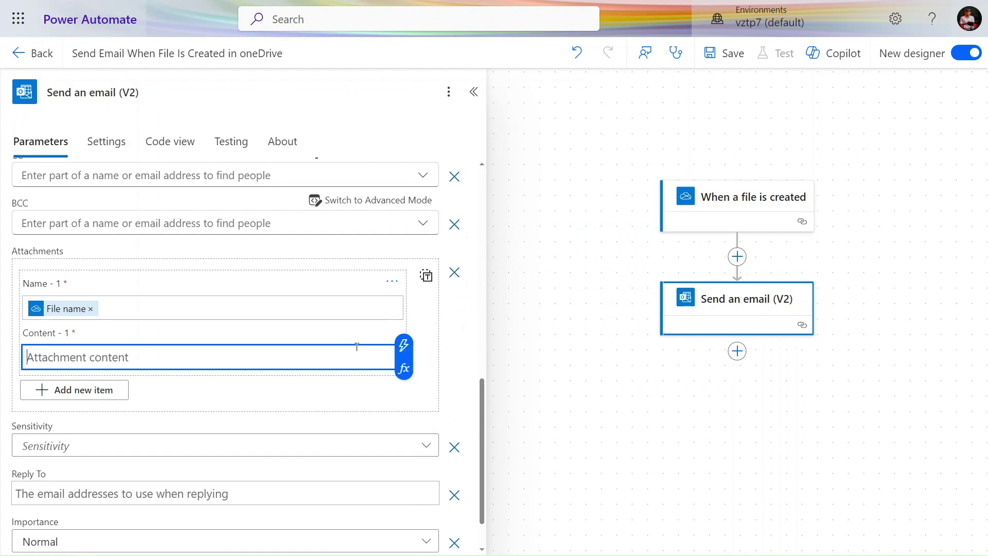
left_click(404, 345)
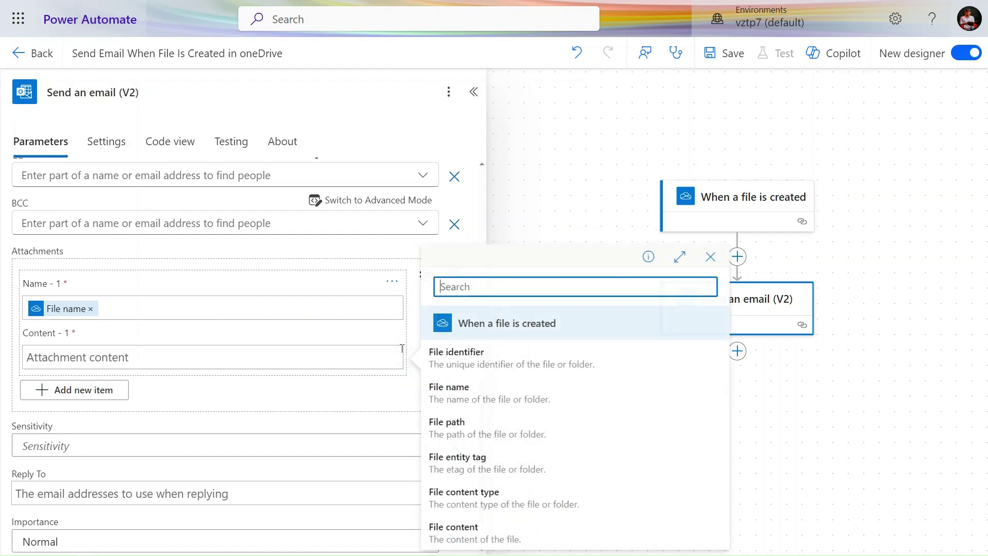
left_click(488, 528)
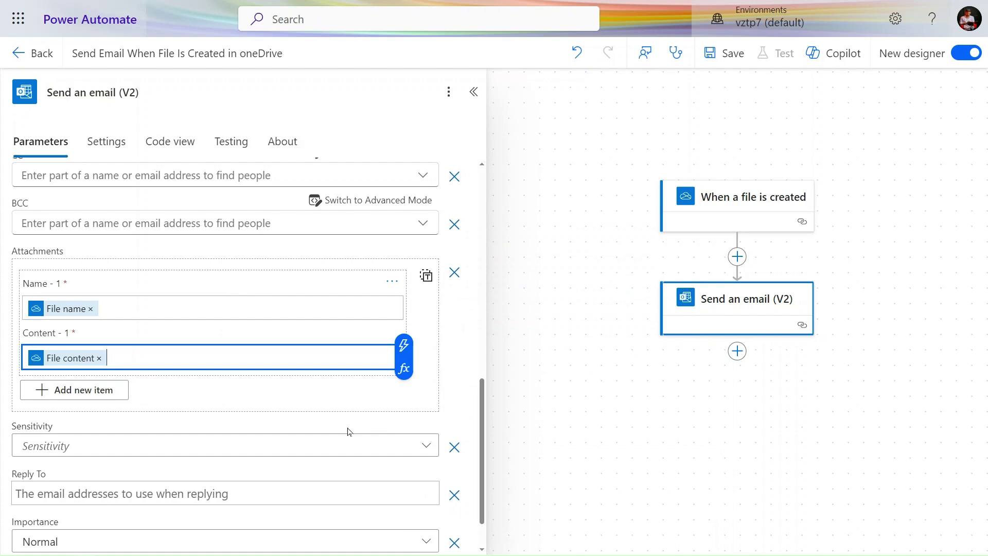
scroll(350, 432, "down", 3)
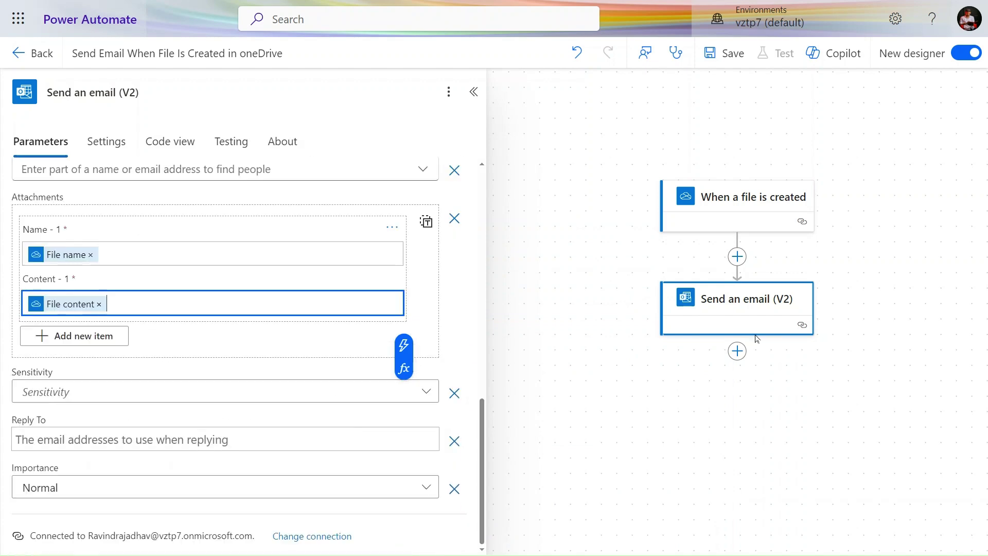
left_click(715, 54)
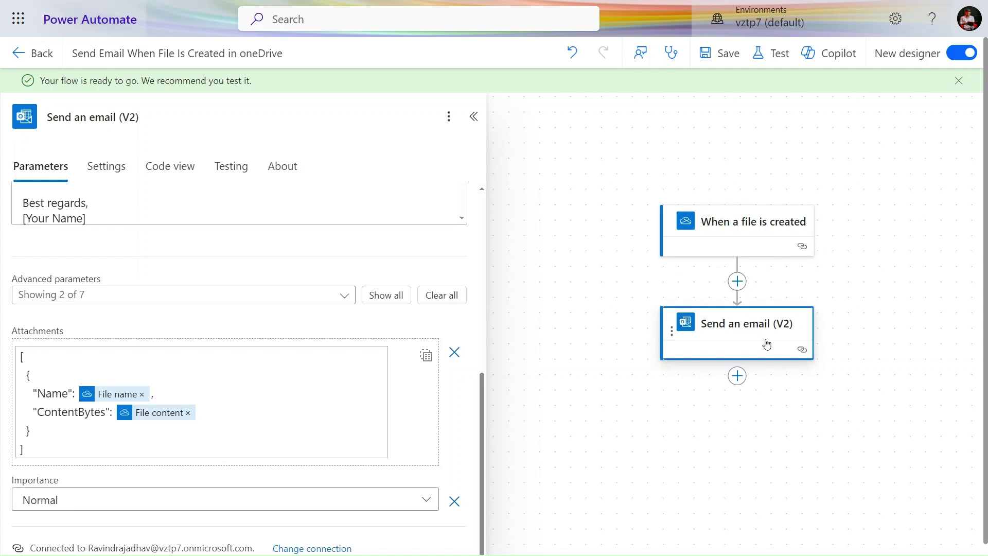
- Start a manual test run of the flow, then go to the OneDrive tab
left_click(774, 56)
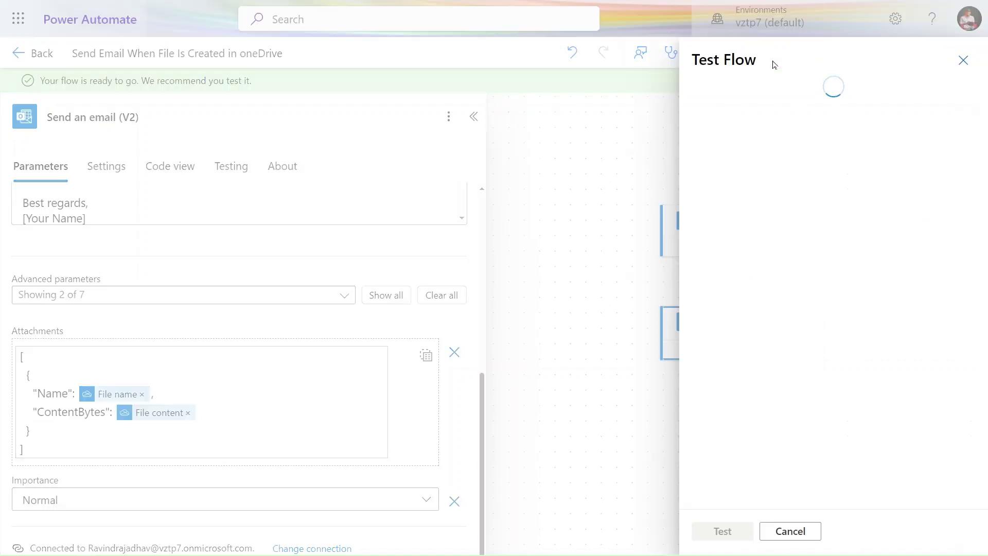
left_click(752, 115)
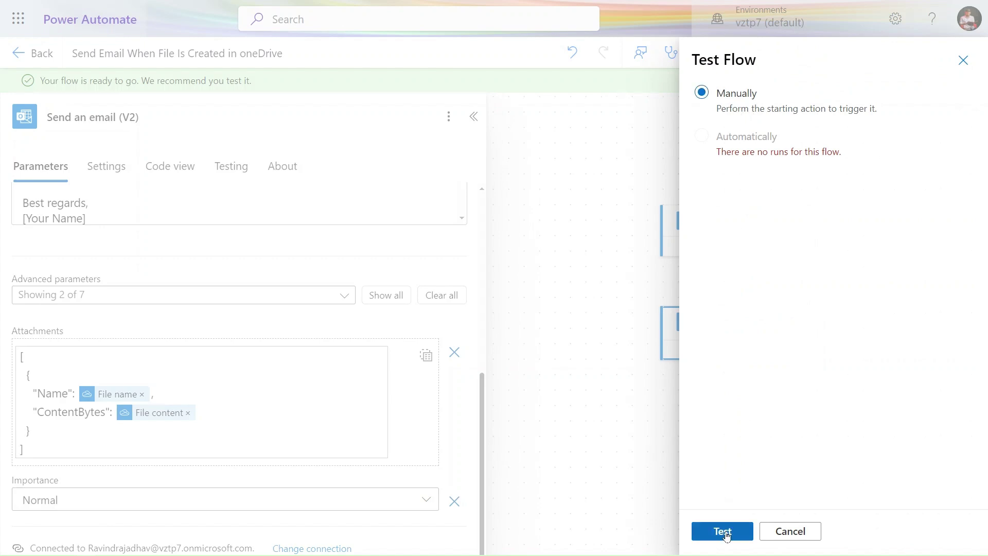
left_click(723, 531)
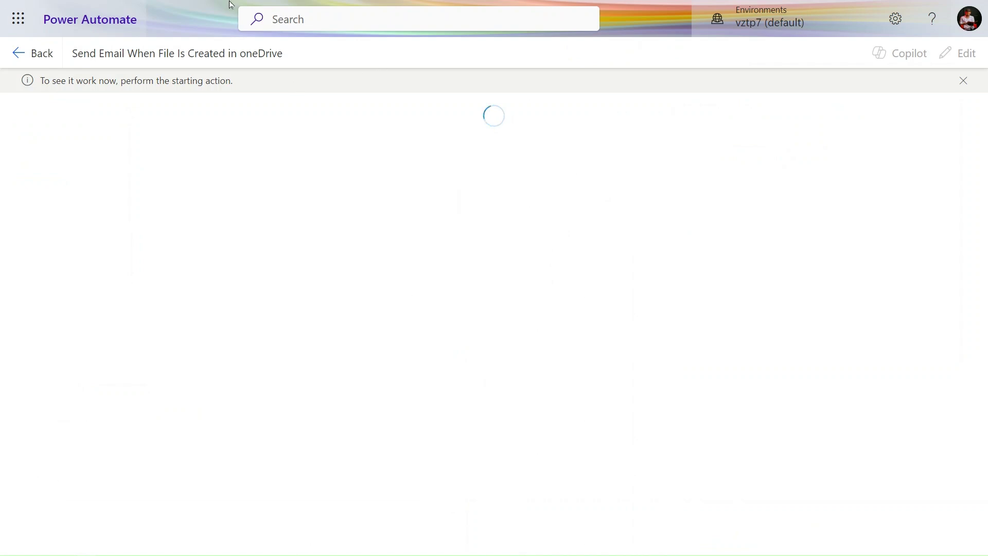
mouse_move(238, 5)
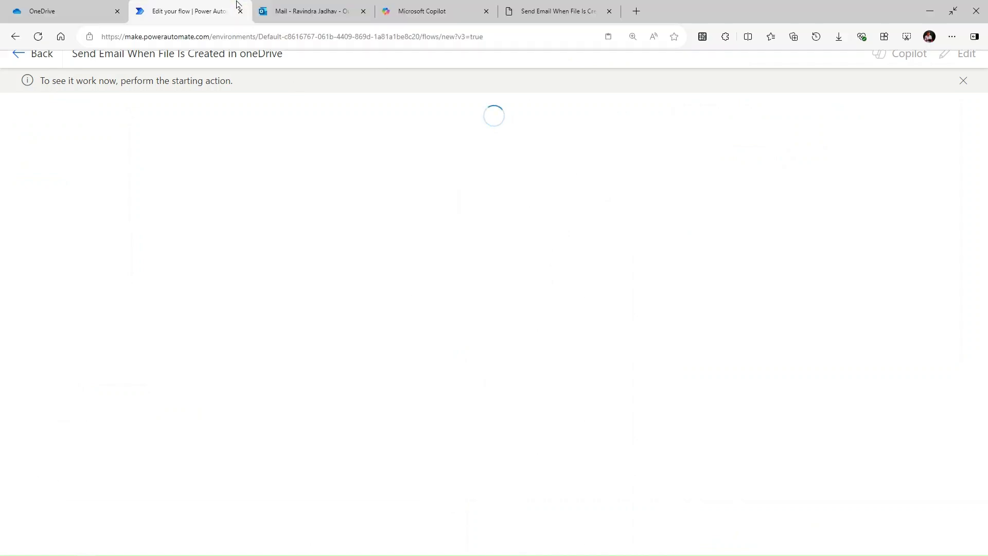
left_click(89, 6)
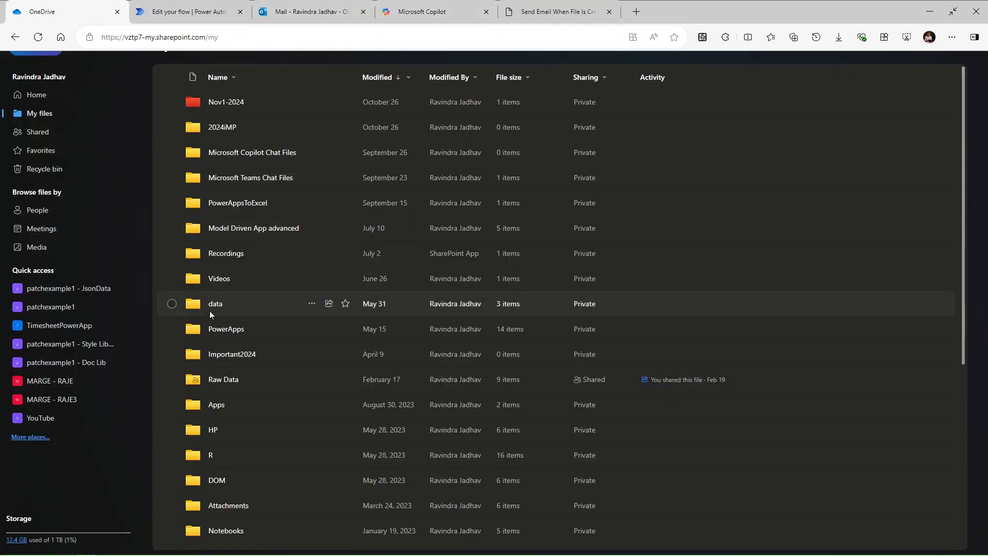
- Move the newest HTML file from PowerApps into My files > Apps, then return to Power Automate
left_click(236, 333)
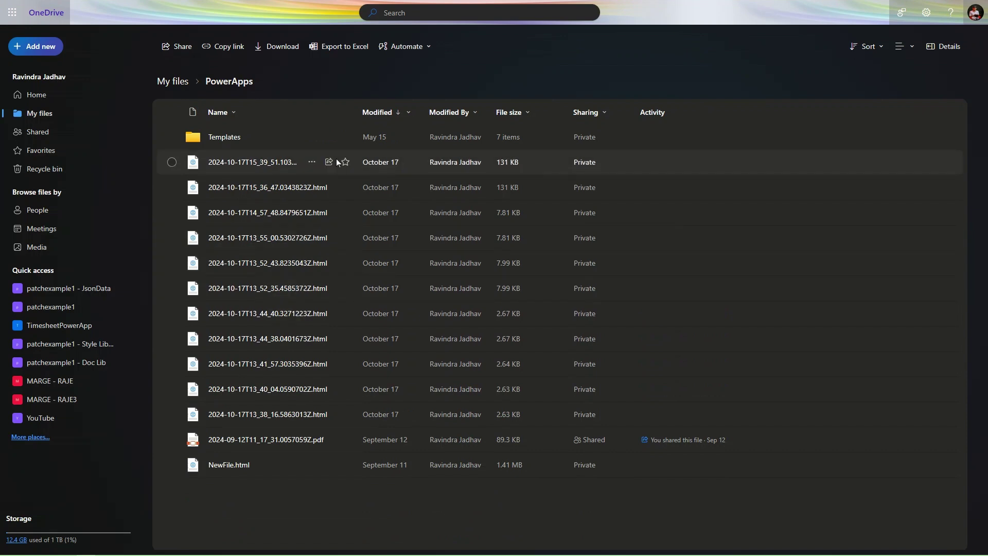
left_click(308, 168)
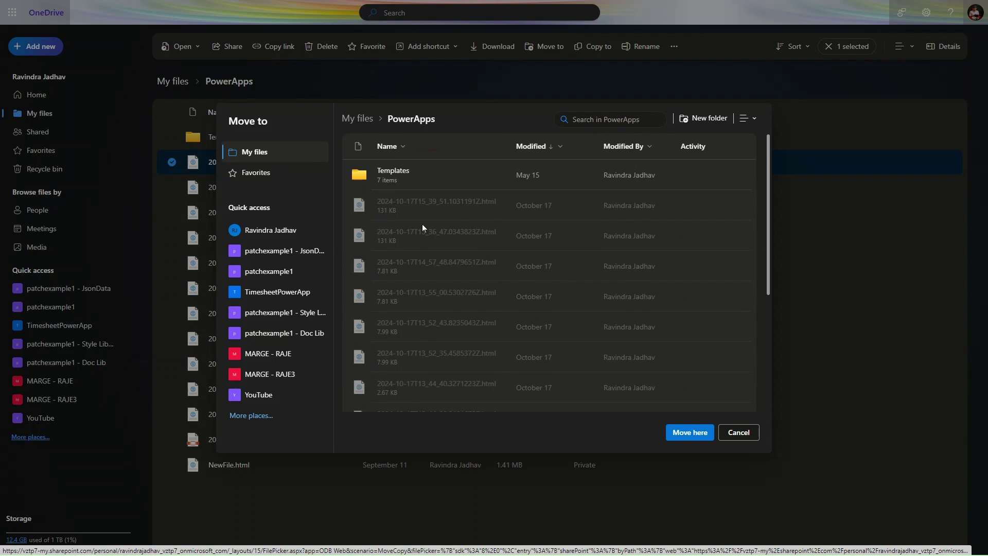
left_click(366, 120)
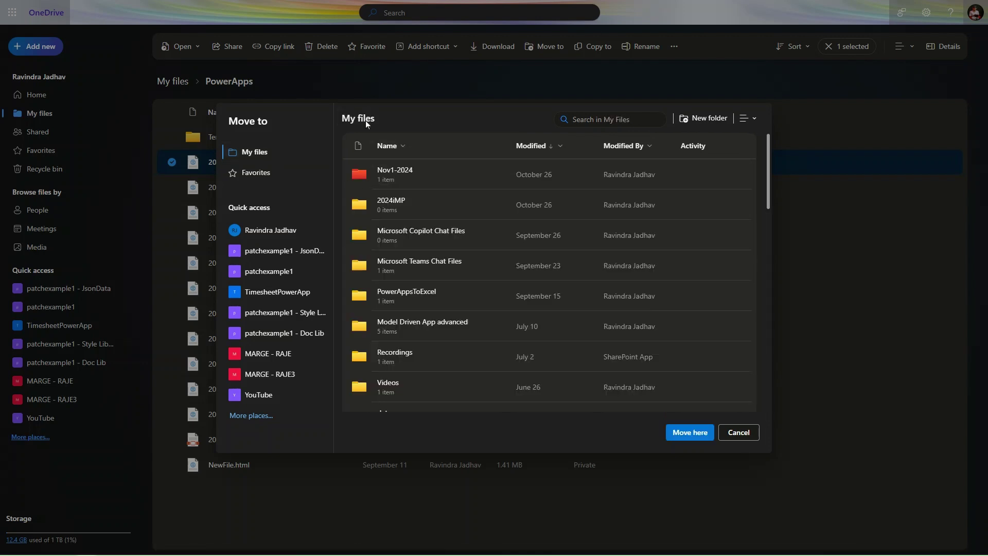
scroll(436, 245, "down", 3)
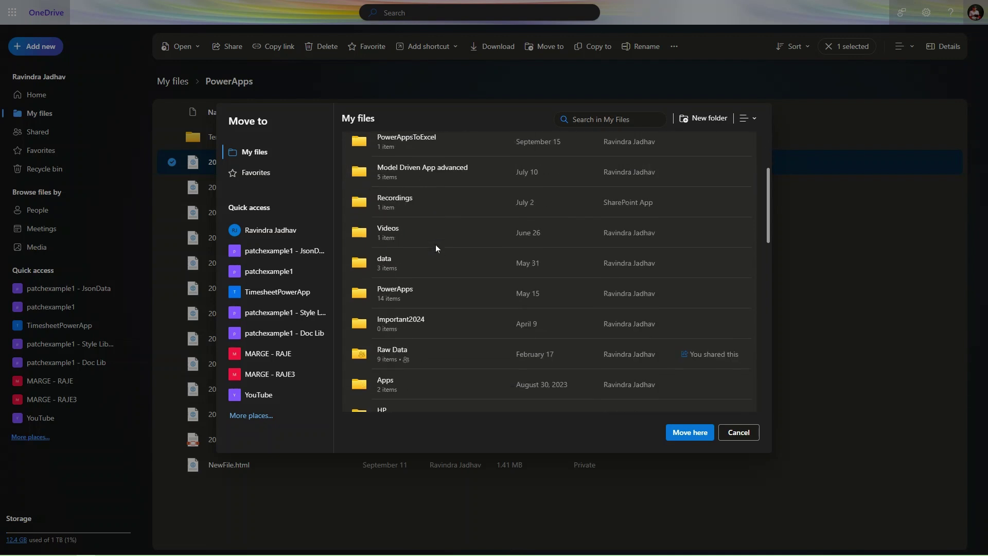
scroll(435, 245, "down", 2)
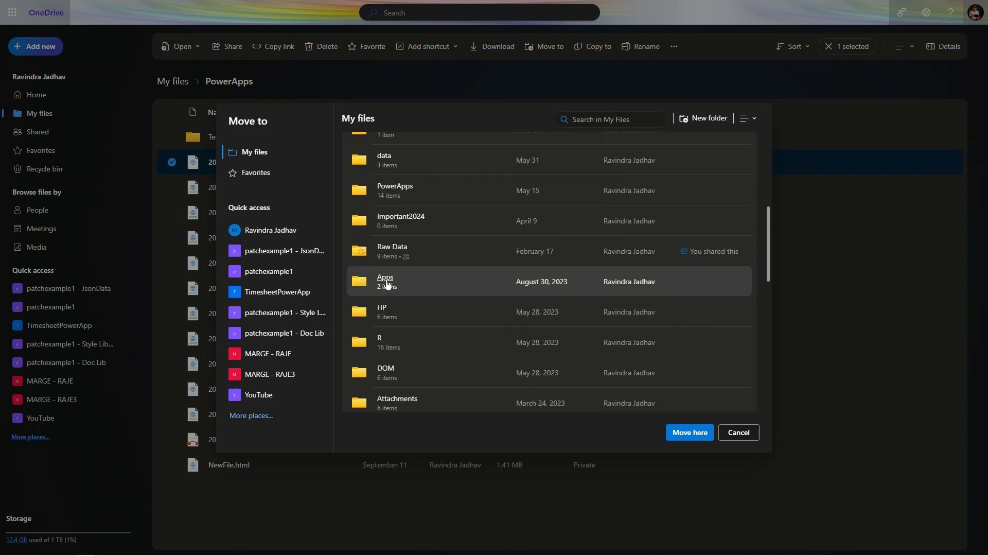
left_click(385, 280)
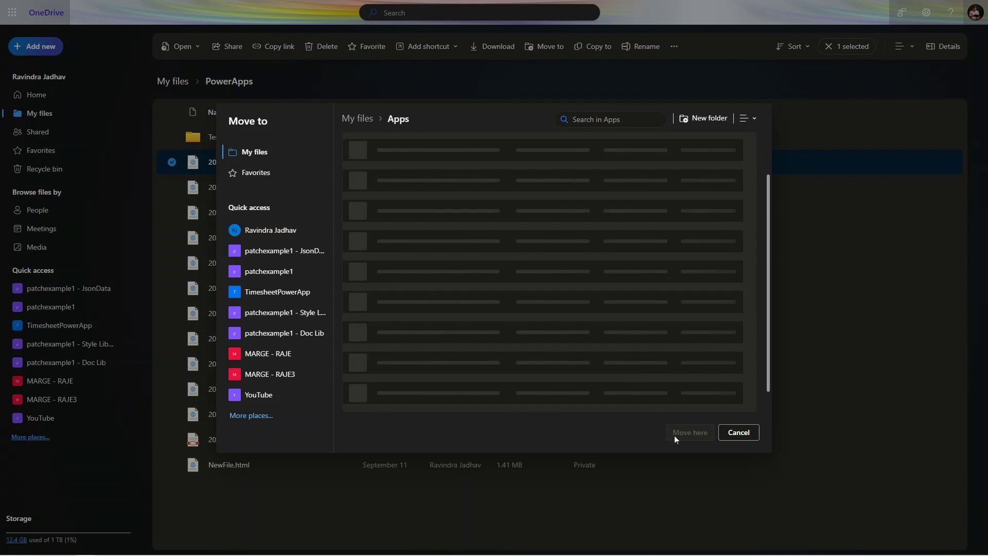
left_click(693, 432)
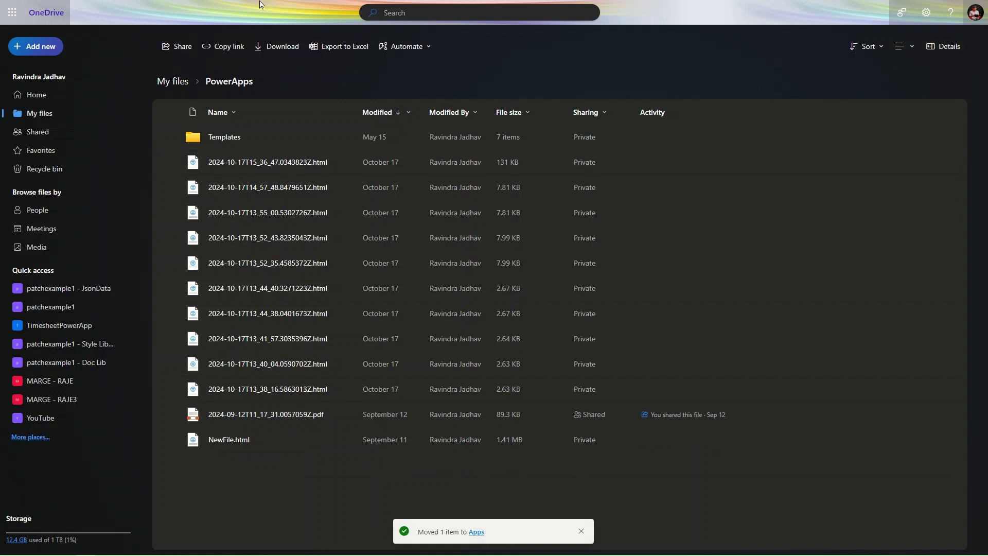
mouse_move(271, 4)
left_click(205, 11)
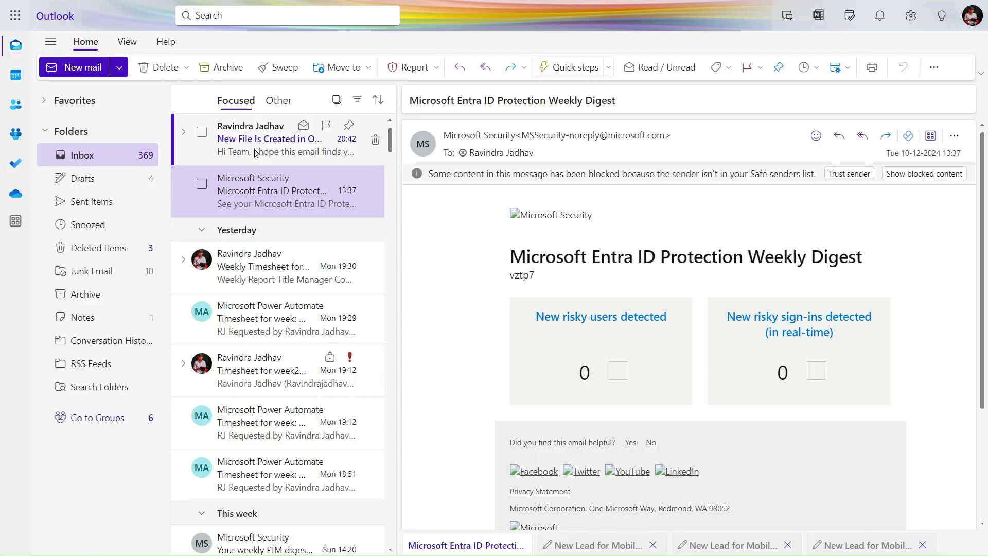
- Open the new 'New File Is Created in Ondrive' email in the Outlook inbox
left_click(255, 149)
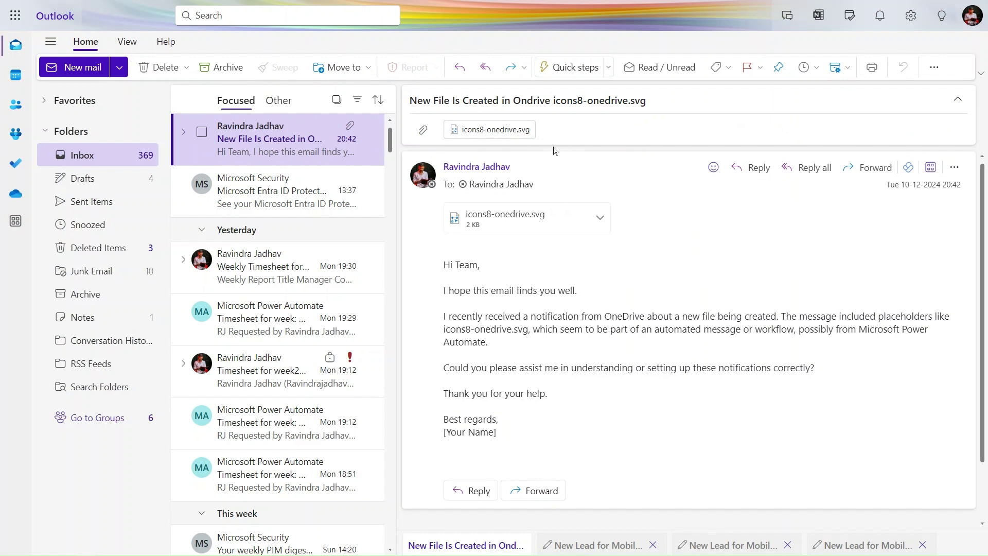
- Scroll through the email to check the Hi Team body and icons8-onedrive.svg attachment
scroll(535, 391, "down", 2)
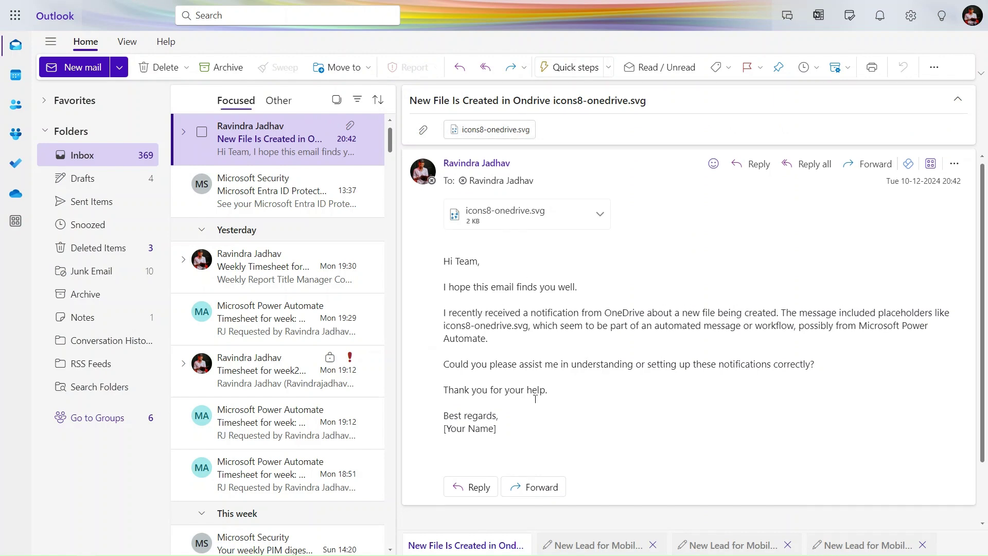
scroll(535, 401, "up", 2)
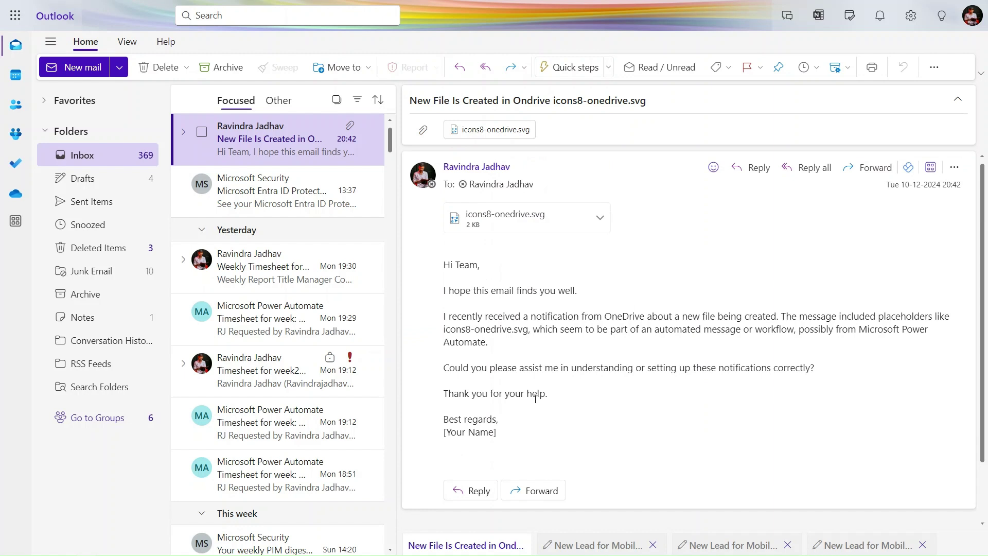